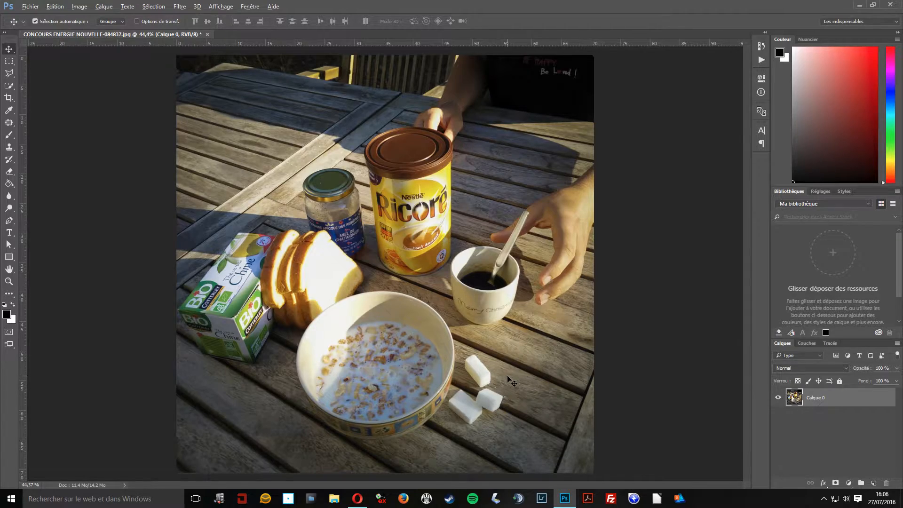
Select the uppermost of the three sugar cubes by tracing its outline with the Polygonal Lasso.
{"action": "scroll", "coordinate": [507, 376], "scroll_direction": "up", "scroll_amount": 5}
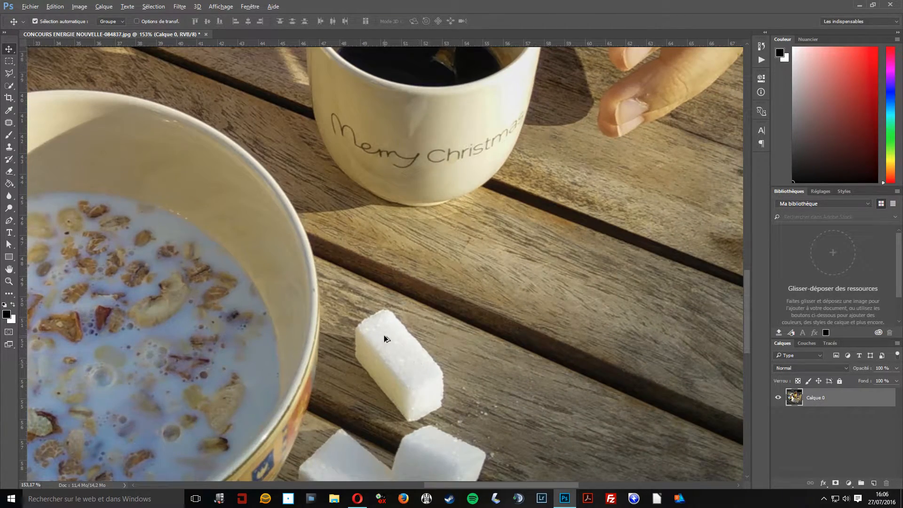
{"action": "scroll", "coordinate": [385, 338], "scroll_direction": "down", "scroll_amount": 5}
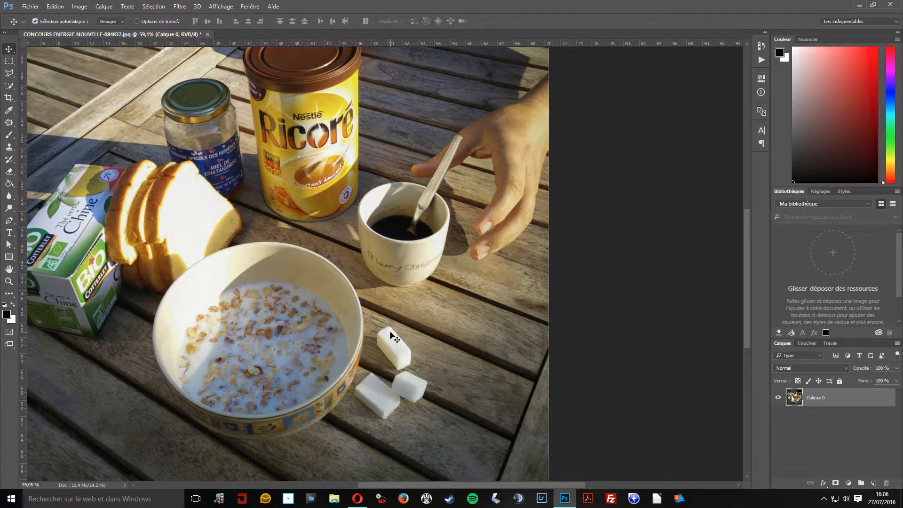
{"action": "scroll", "coordinate": [390, 332], "scroll_direction": "up", "scroll_amount": 3}
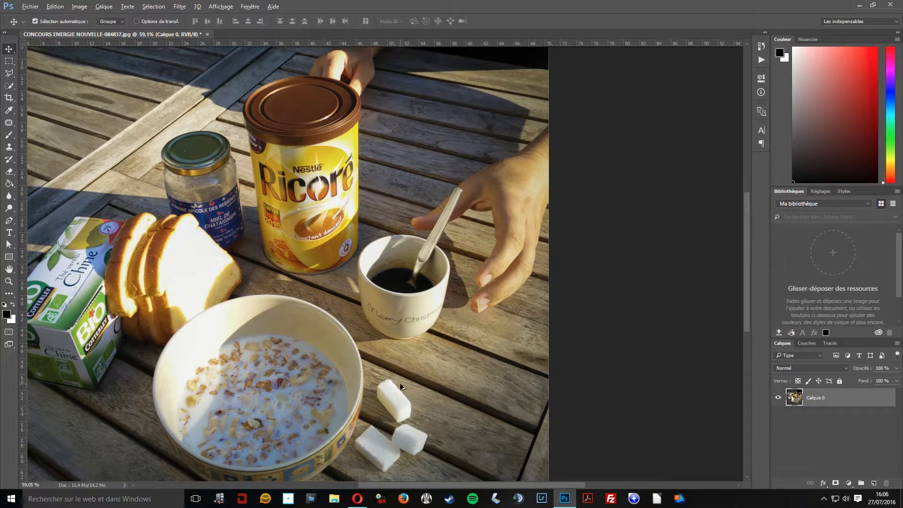
{"action": "scroll", "coordinate": [400, 383], "scroll_direction": "up", "scroll_amount": 5}
{"action": "scroll", "coordinate": [404, 381], "scroll_direction": "down", "scroll_amount": 2}
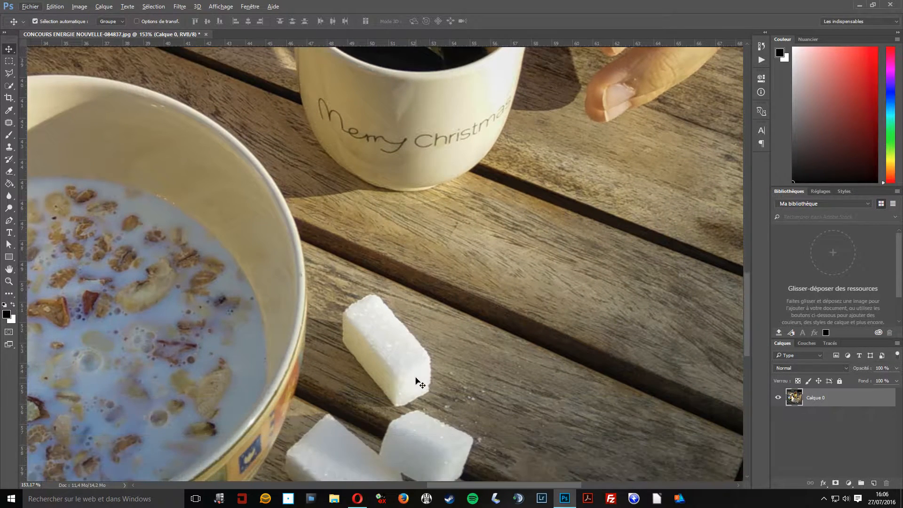
{"action": "scroll", "coordinate": [417, 377], "scroll_direction": "down", "scroll_amount": 1}
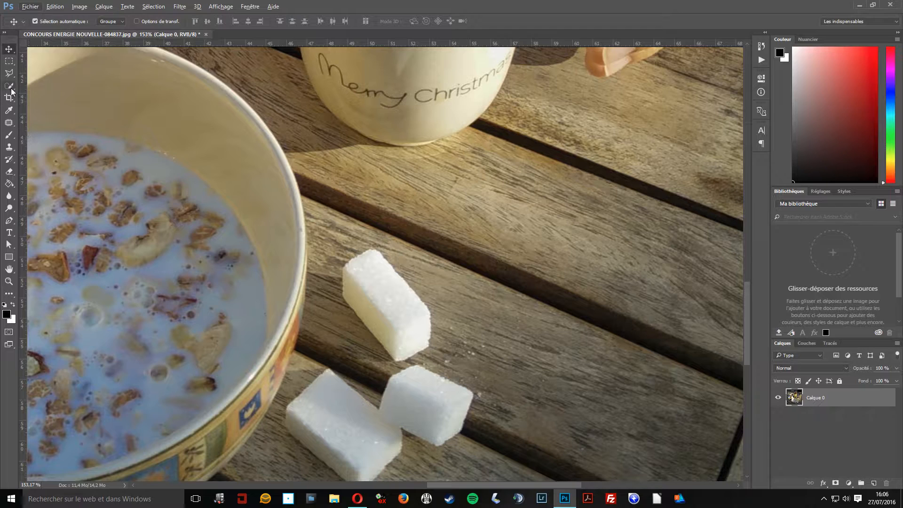
{"action": "left_click", "coordinate": [9, 73]}
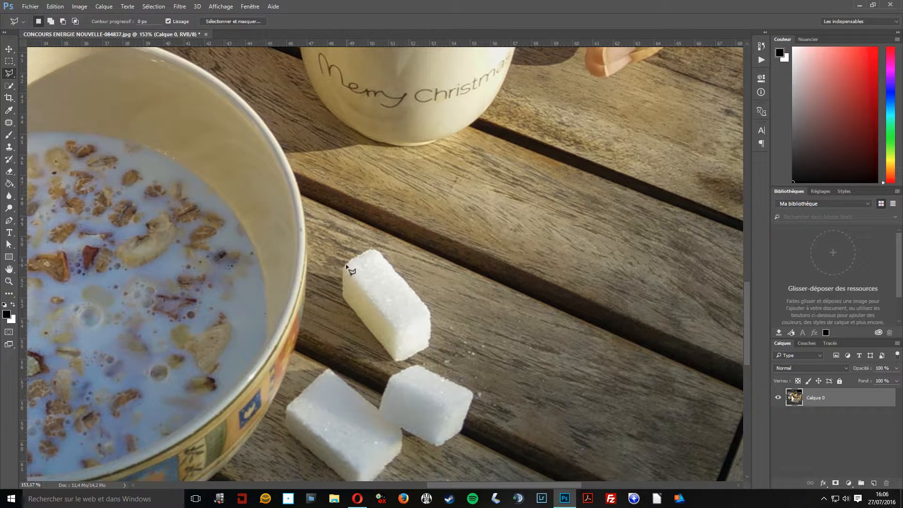
{"action": "left_click_drag", "start_coordinate": [344, 268], "coordinate": [344, 296]}
{"action": "mouse_move", "coordinate": [365, 332]}
{"action": "left_mouse_down"}
{"action": "mouse_move", "coordinate": [399, 363]}
{"action": "mouse_move", "coordinate": [429, 347]}
{"action": "left_mouse_up"}
{"action": "mouse_move", "coordinate": [430, 338]}
{"action": "left_mouse_down"}
{"action": "mouse_move", "coordinate": [418, 297]}
{"action": "mouse_move", "coordinate": [381, 256]}
{"action": "mouse_move", "coordinate": [368, 250]}
{"action": "mouse_move", "coordinate": [346, 267]}
{"action": "left_mouse_up"}
Open the sugar cube selection in Select and Mask (Sélectionner et masquer) for refinement.
{"action": "scroll", "coordinate": [389, 271], "scroll_direction": "down", "scroll_amount": 5}
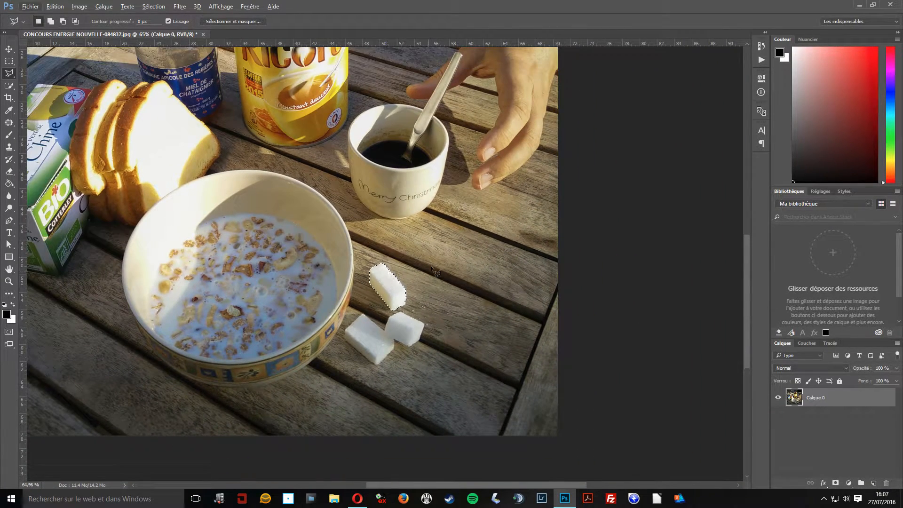
{"action": "scroll", "coordinate": [390, 286], "scroll_direction": "up", "scroll_amount": 3}
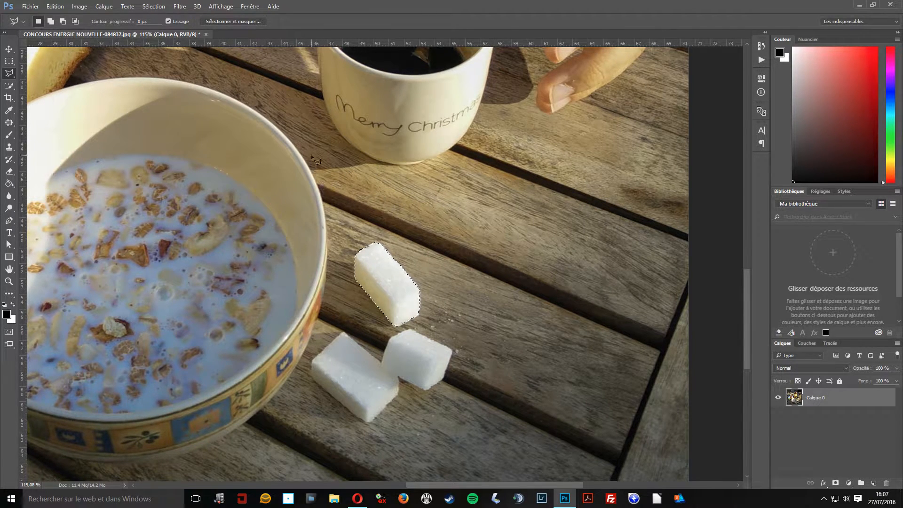
{"action": "left_click", "coordinate": [155, 7]}
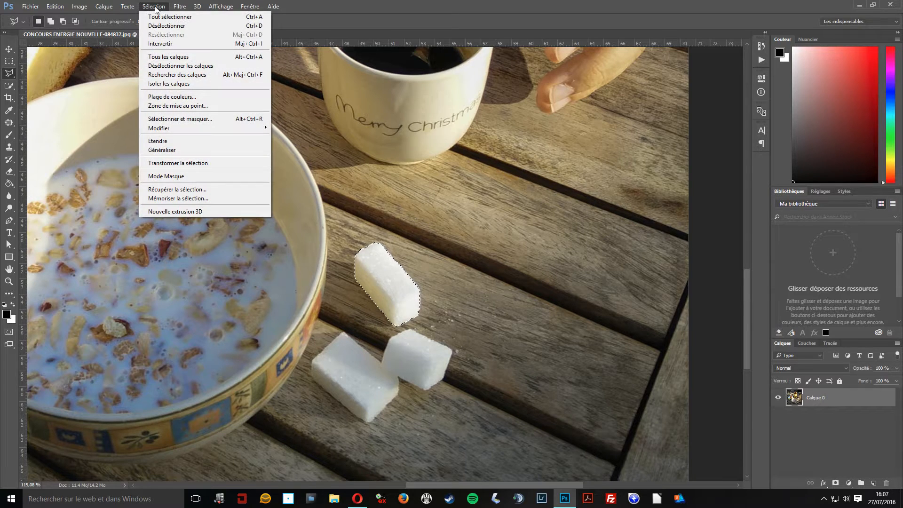
{"action": "left_click", "coordinate": [179, 119]}
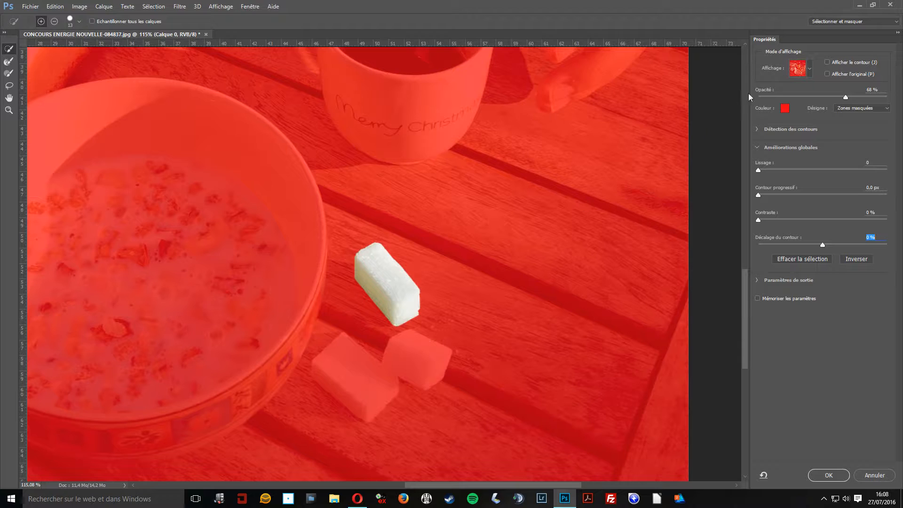
Preview the selection in the Pelure d'oignon view mode and switch back to Incrustation to inspect the cube's edge.
{"action": "left_click", "coordinate": [809, 65]}
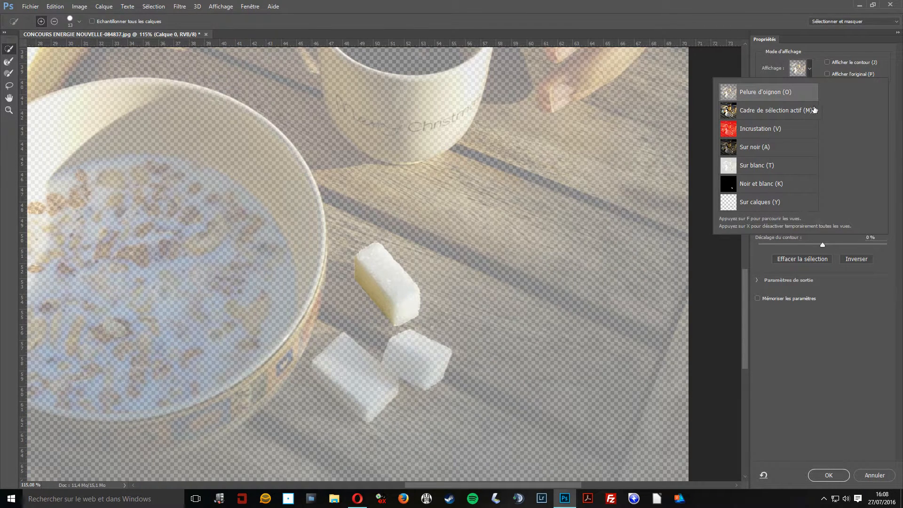
{"action": "left_click", "coordinate": [845, 231]}
{"action": "mouse_move", "coordinate": [802, 97]}
{"action": "left_mouse_down"}
{"action": "mouse_move", "coordinate": [851, 94]}
{"action": "mouse_move", "coordinate": [803, 92]}
{"action": "left_mouse_up"}
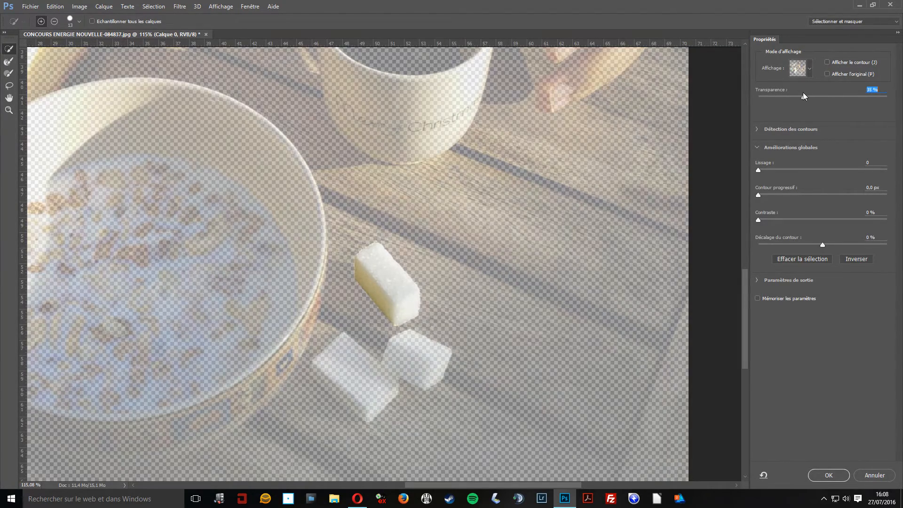
{"action": "left_click", "coordinate": [809, 69]}
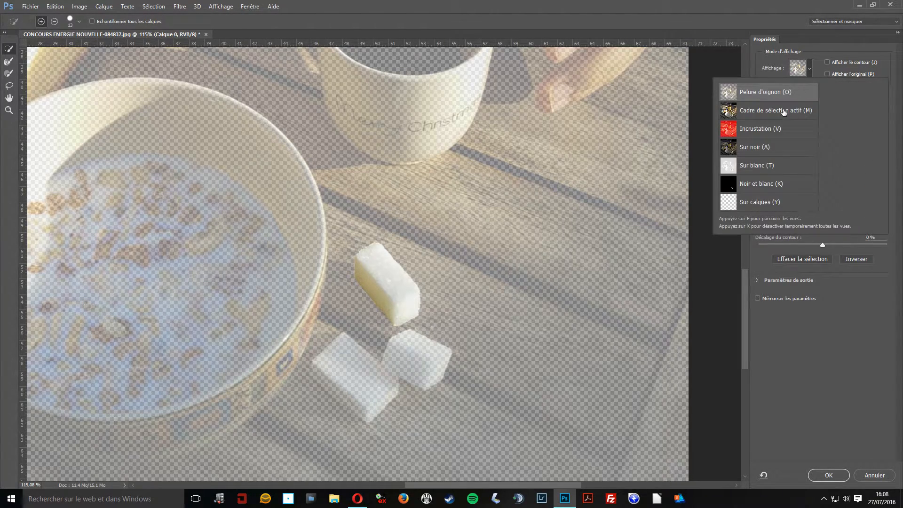
{"action": "left_click", "coordinate": [758, 131]}
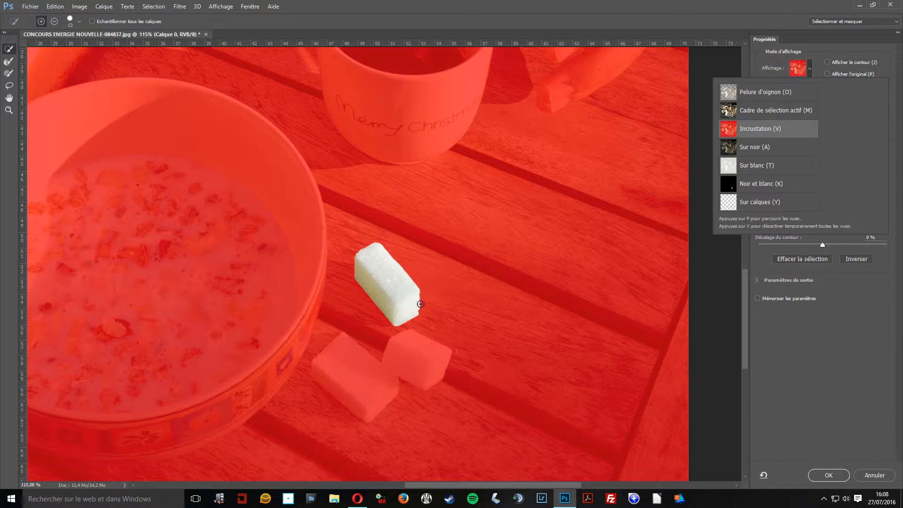
{"action": "scroll", "coordinate": [420, 304], "scroll_direction": "up", "scroll_amount": 5}
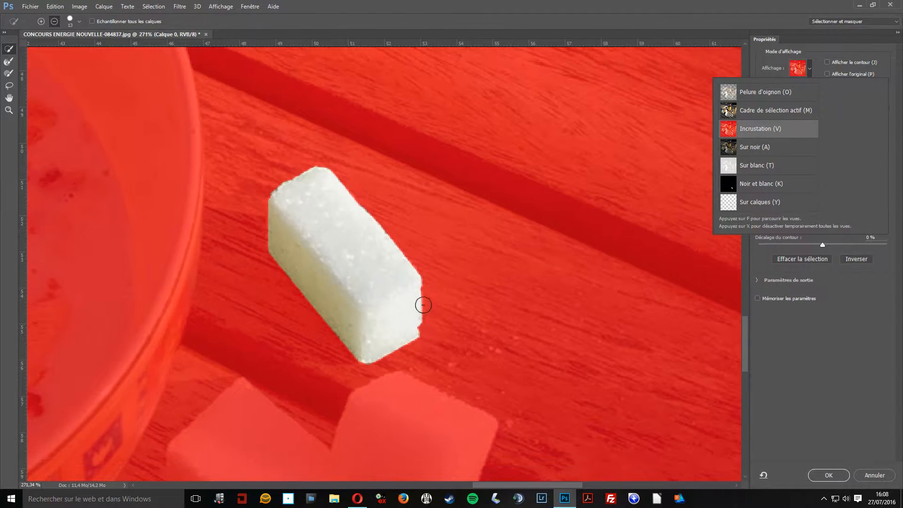
{"action": "left_click", "coordinate": [712, 226]}
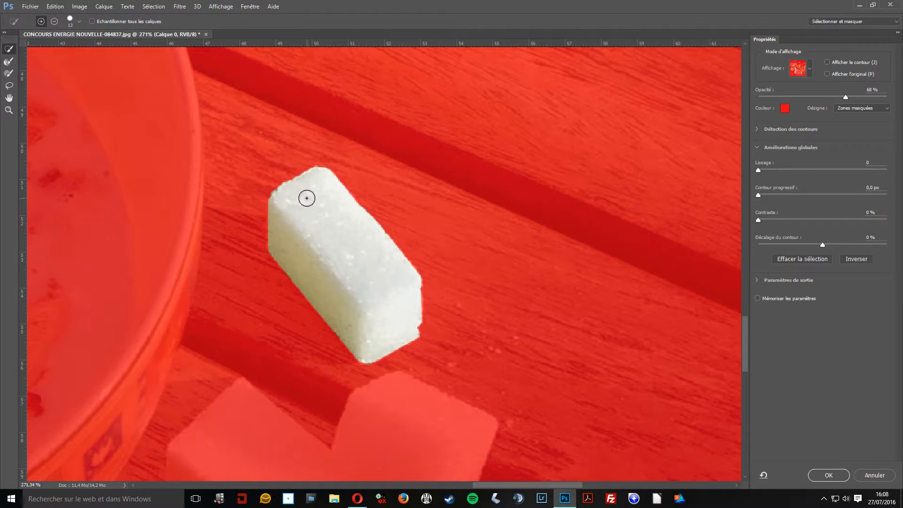
Smooth and soften the selection edge with Lissage at 3 and Contour progressif at 0,2 px.
{"action": "scroll", "coordinate": [306, 198], "scroll_direction": "down", "scroll_amount": 2}
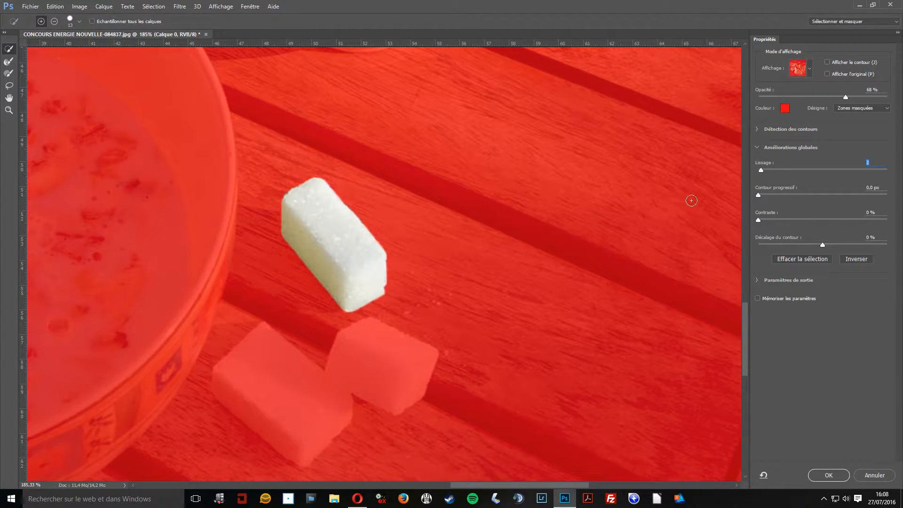
{"action": "left_click_drag", "start_coordinate": [758, 194], "coordinate": [761, 195]}
{"action": "key", "text": "alt"}
{"action": "left_click", "coordinate": [761, 170]}
{"action": "left_click", "coordinate": [759, 194]}
Set Décalage du contour to -6 % and apply the refined selection.
{"action": "left_click_drag", "start_coordinate": [822, 245], "coordinate": [884, 256]}
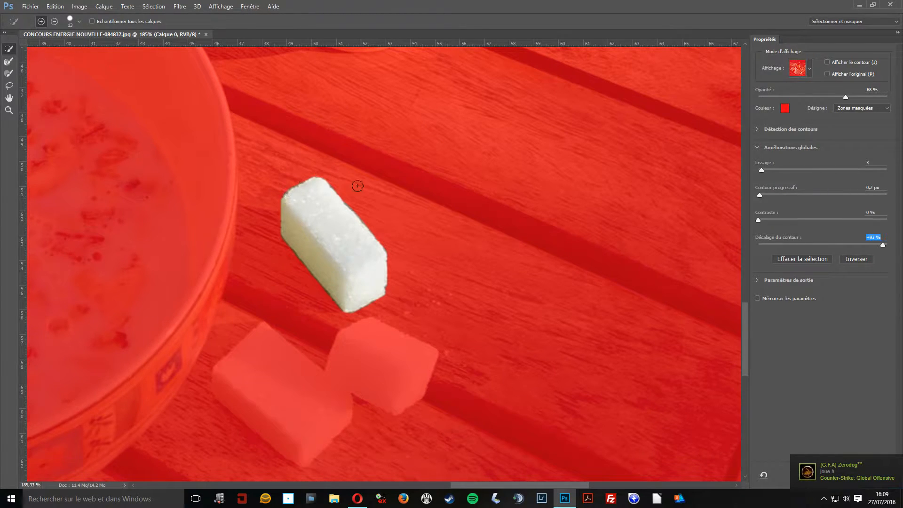
{"action": "left_click_drag", "start_coordinate": [884, 247], "coordinate": [817, 245]}
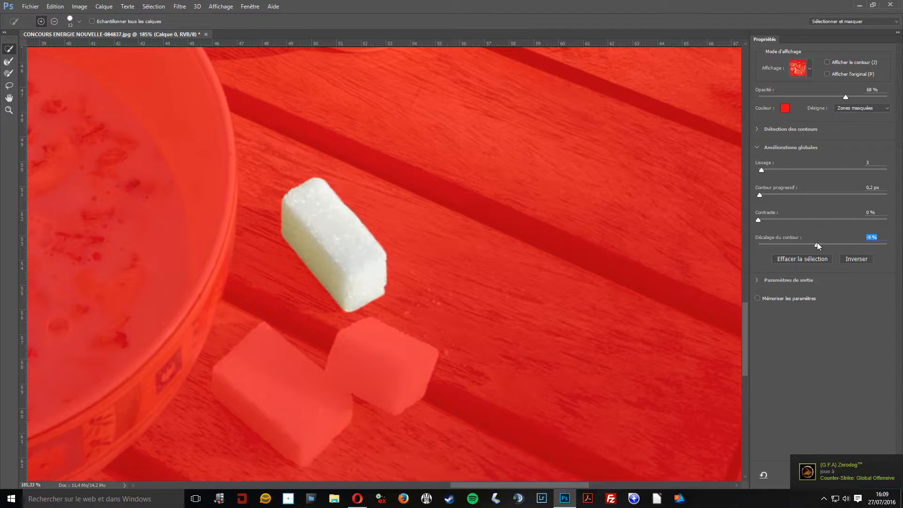
{"action": "left_click_drag", "start_coordinate": [817, 244], "coordinate": [817, 243]}
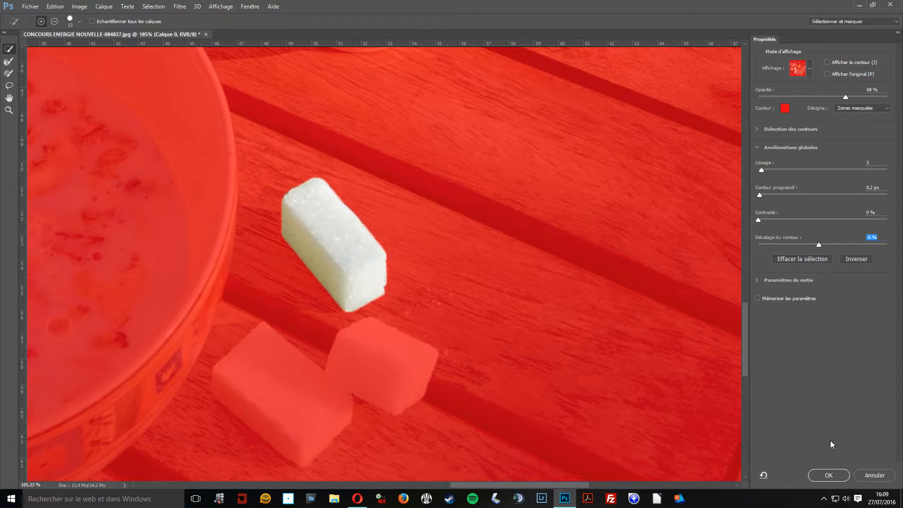
{"action": "left_click", "coordinate": [824, 474]}
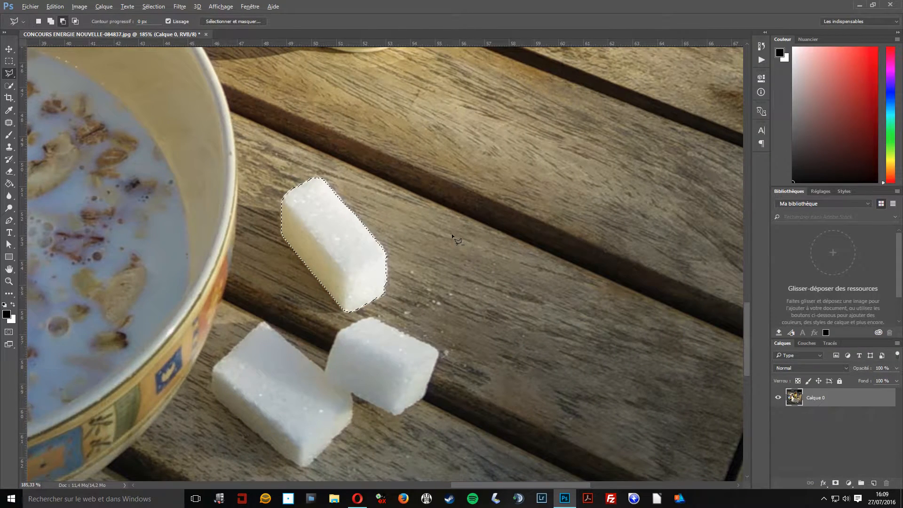
Copy the selected sugar cube onto a new layer of its own.
{"action": "scroll", "coordinate": [453, 236], "scroll_direction": "down", "scroll_amount": 6}
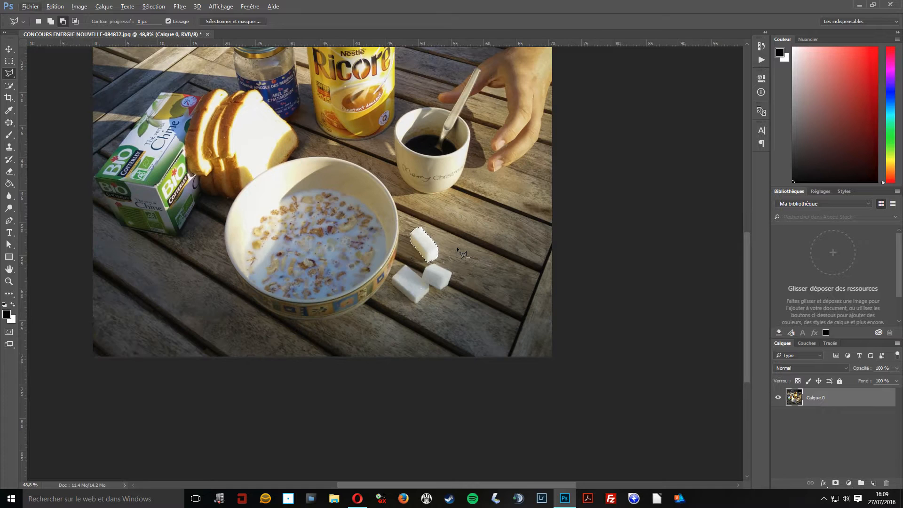
{"action": "scroll", "coordinate": [457, 248], "scroll_direction": "down", "scroll_amount": 2}
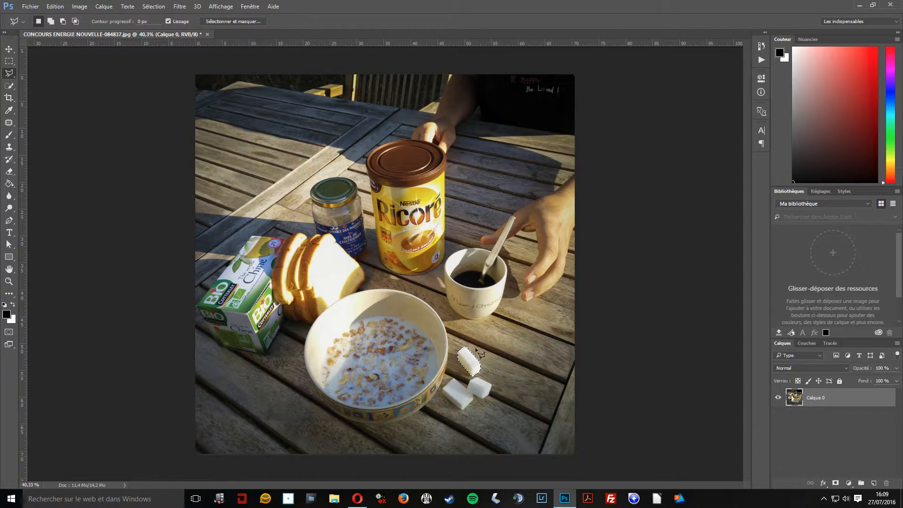
{"action": "scroll", "coordinate": [426, 306], "scroll_direction": "up", "scroll_amount": 2}
{"action": "left_click", "coordinate": [60, 6]}
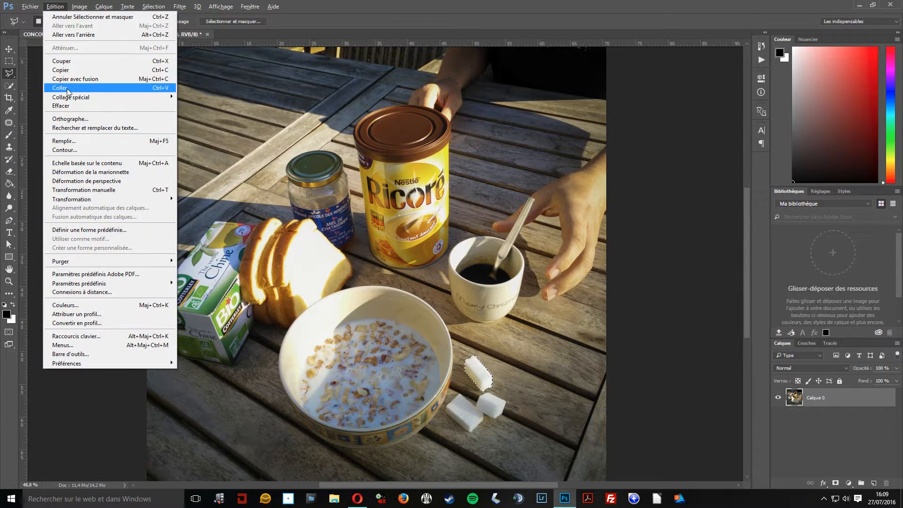
{"action": "left_click", "coordinate": [56, 7]}
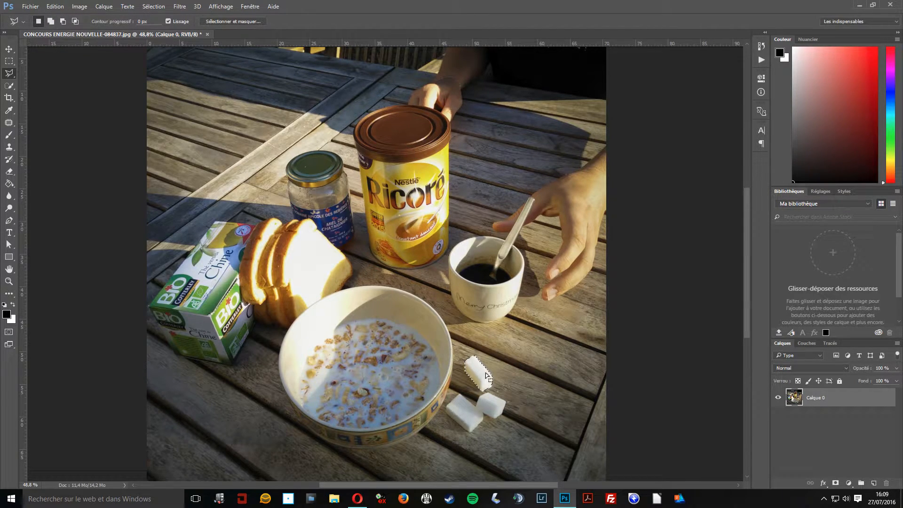
{"action": "scroll", "coordinate": [492, 374], "scroll_direction": "up", "scroll_amount": 3}
{"action": "key", "text": "alt"}
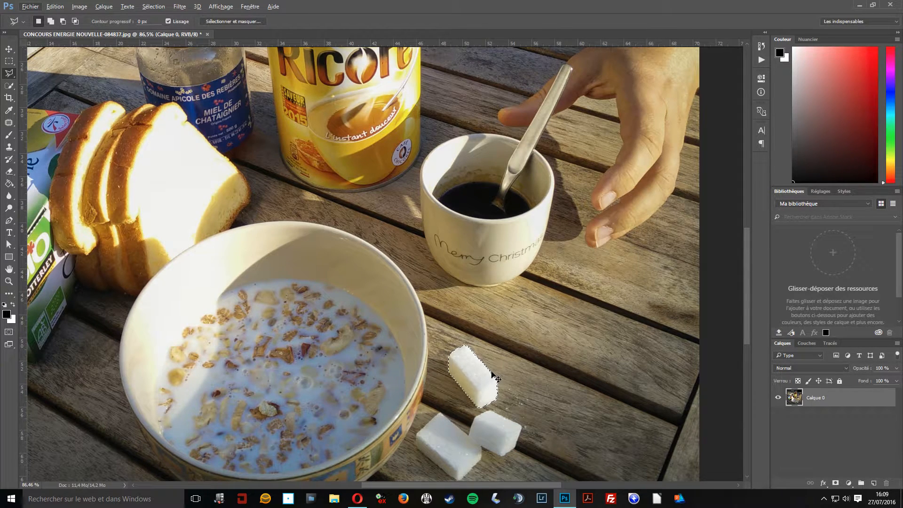
{"action": "key", "text": "ctrl+j"}
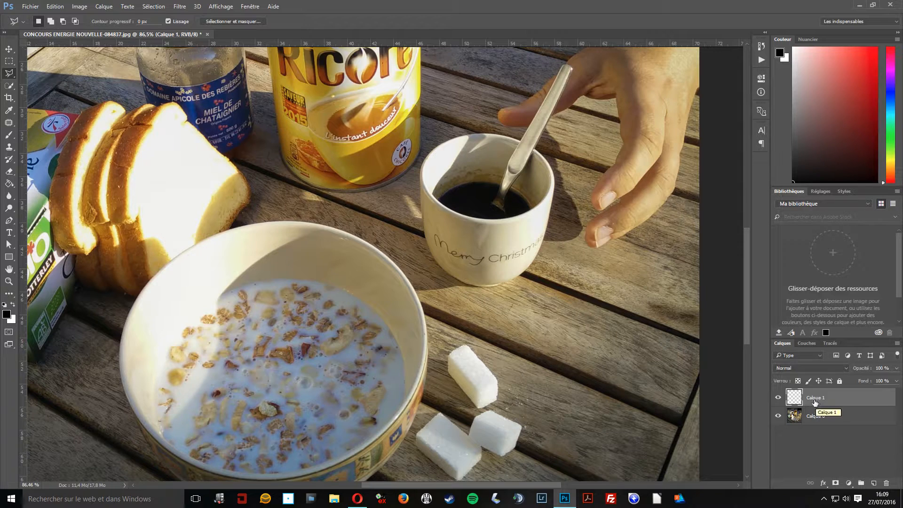
Check the sugar copy's layer by hiding and showing it, and move the copy to the right of the original cube.
{"action": "left_click", "coordinate": [778, 398]}
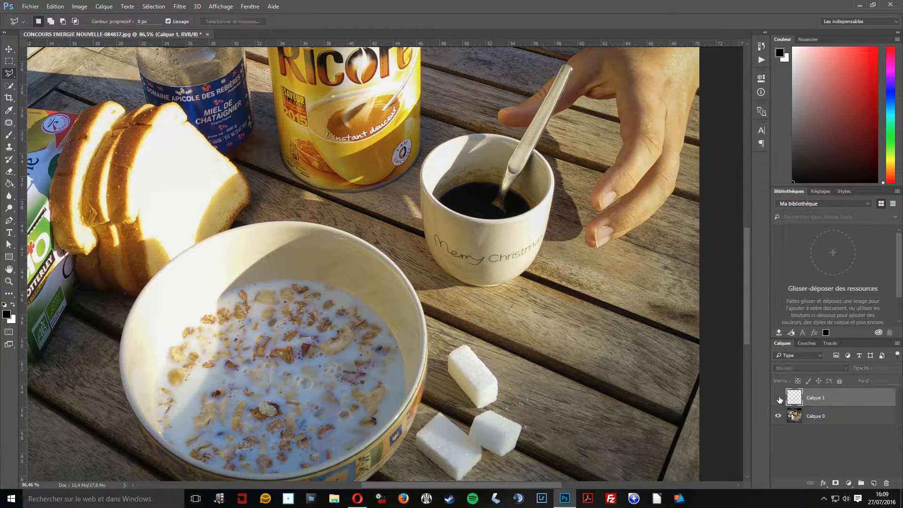
{"action": "left_click", "coordinate": [778, 398]}
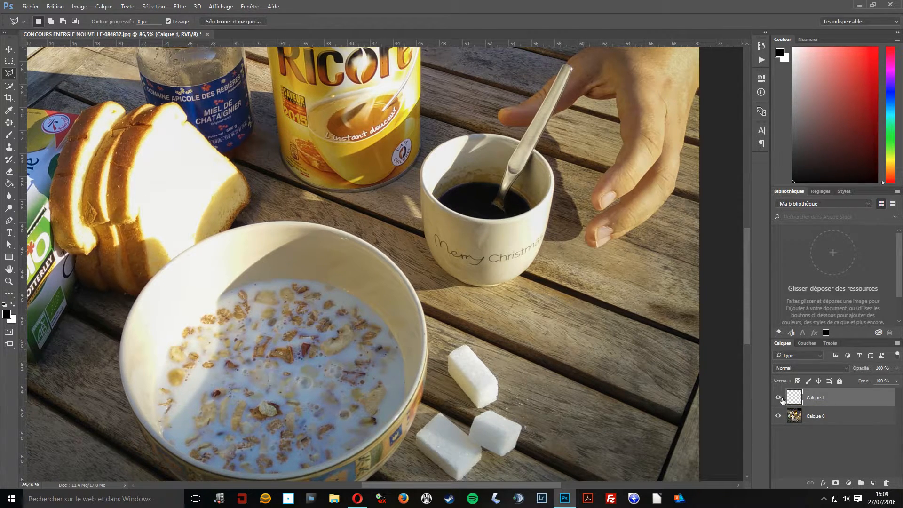
{"action": "left_click", "coordinate": [9, 49]}
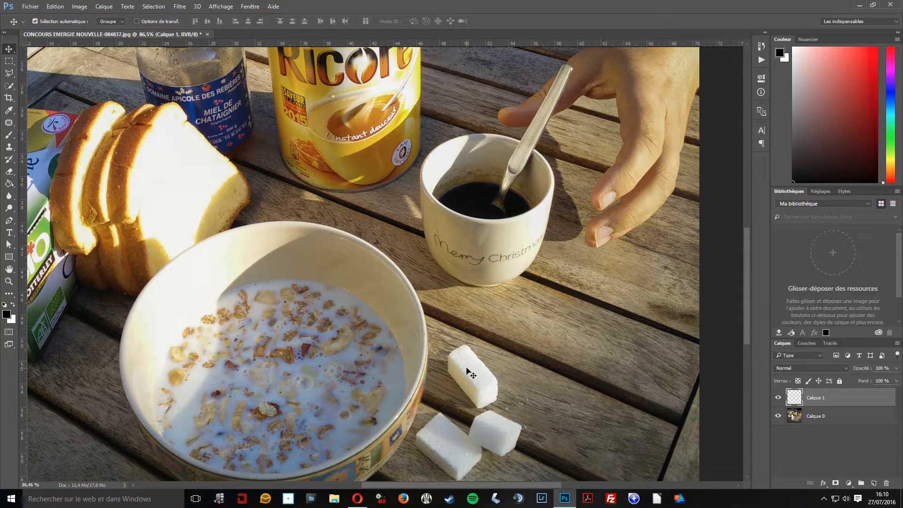
{"action": "left_click_drag", "start_coordinate": [468, 371], "coordinate": [540, 356]}
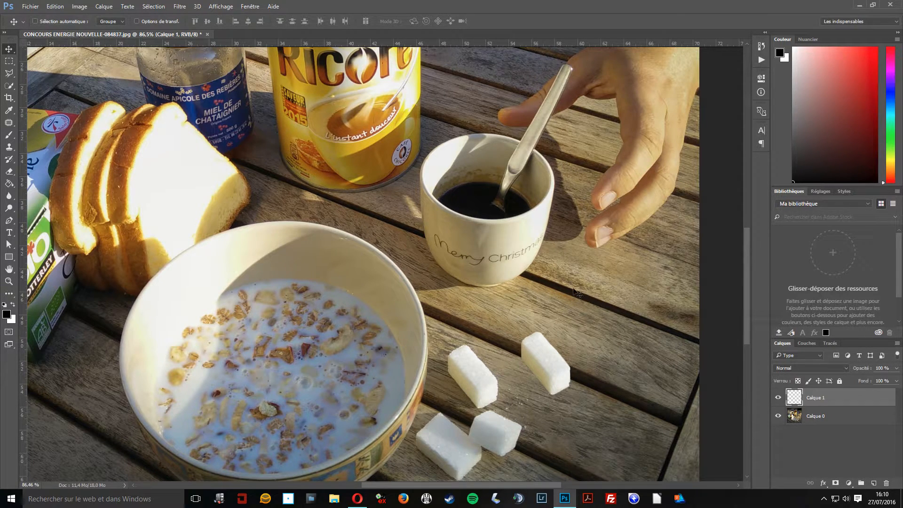
Rename the layer holding the copied sugar cube to SUCRE.
{"action": "left_click", "coordinate": [821, 417]}
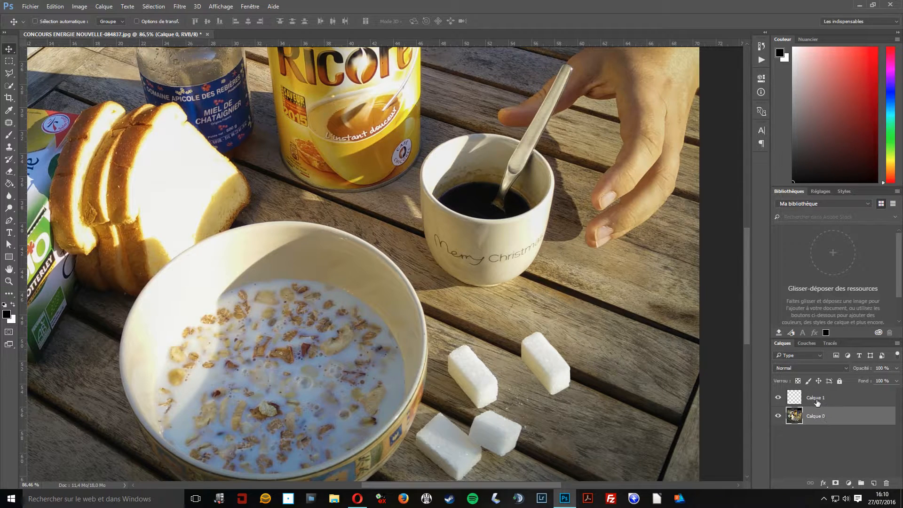
{"action": "left_click", "coordinate": [815, 400]}
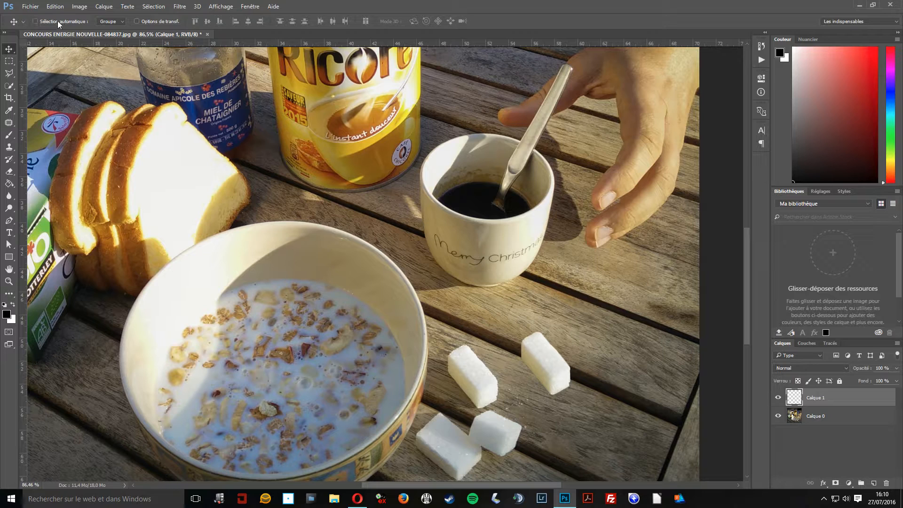
{"action": "left_click", "coordinate": [823, 414]}
{"action": "left_click", "coordinate": [818, 398]}
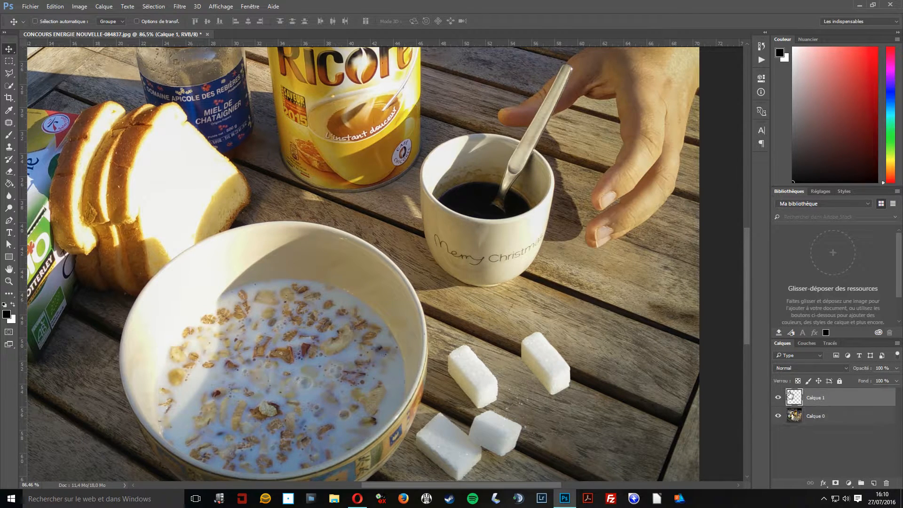
{"action": "double_click", "coordinate": [817, 398]}
{"action": "type", "text": "SUCRE"}
{"action": "key", "text": "Return"}
Rename the base photo layer Calque 0 to ARRIERE PLAN.
{"action": "left_click", "coordinate": [814, 418]}
{"action": "double_click", "coordinate": [814, 418]}
{"action": "type", "text": "ARRIERE PLAN"}
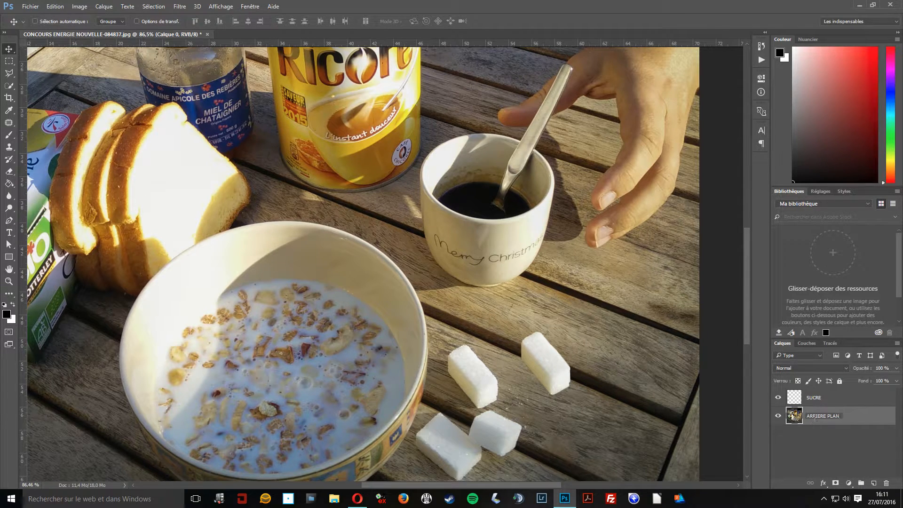
{"action": "left_click", "coordinate": [866, 424]}
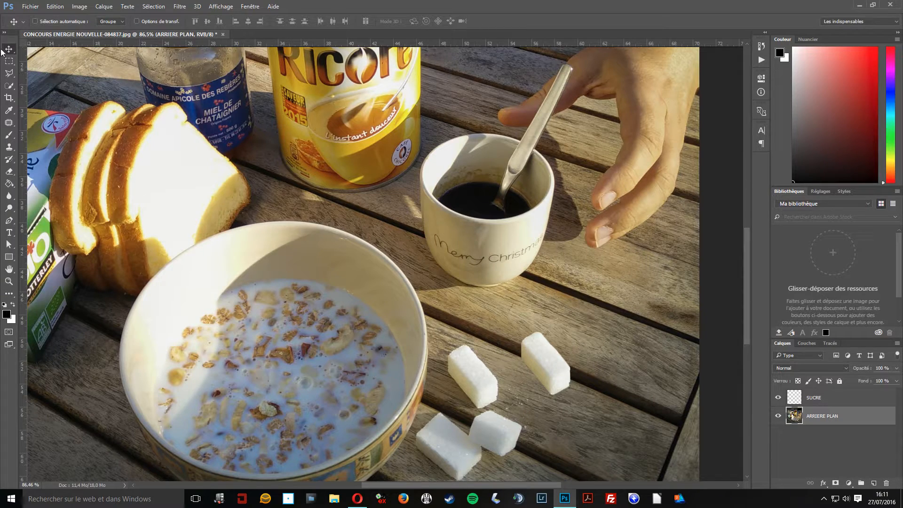
Move the sugar copy on the SUCRE layer up and to the right, farther from the original cubes.
{"action": "left_click_drag", "start_coordinate": [545, 360], "coordinate": [557, 312]}
{"action": "key", "text": "ctrl+z"}
{"action": "left_click", "coordinate": [818, 398]}
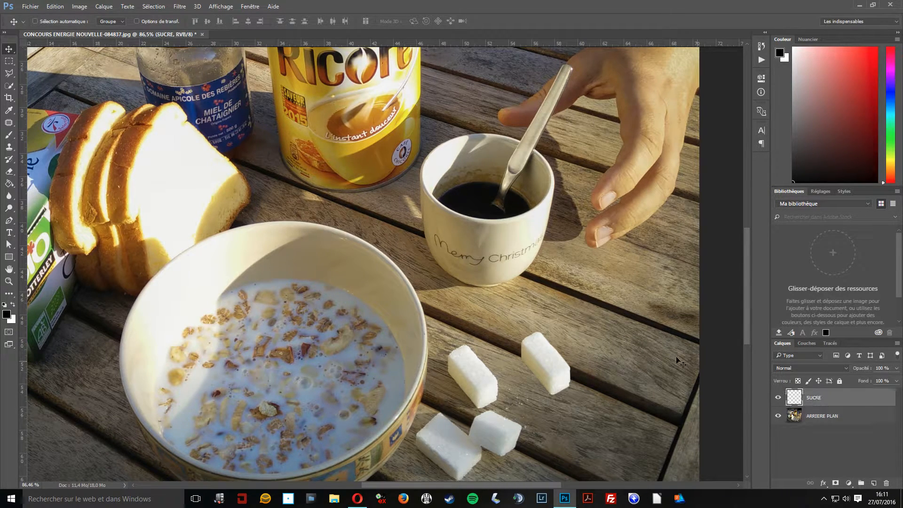
{"action": "left_click_drag", "start_coordinate": [546, 365], "coordinate": [583, 334]}
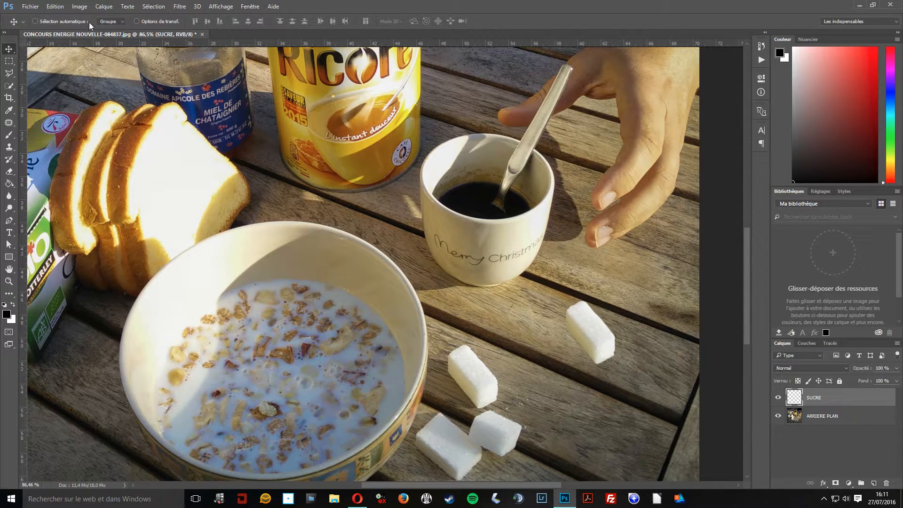
Rotate the sugar copy about 14° clockwise with a free transform, shift it slightly down and right, and apply.
{"action": "left_click", "coordinate": [60, 9]}
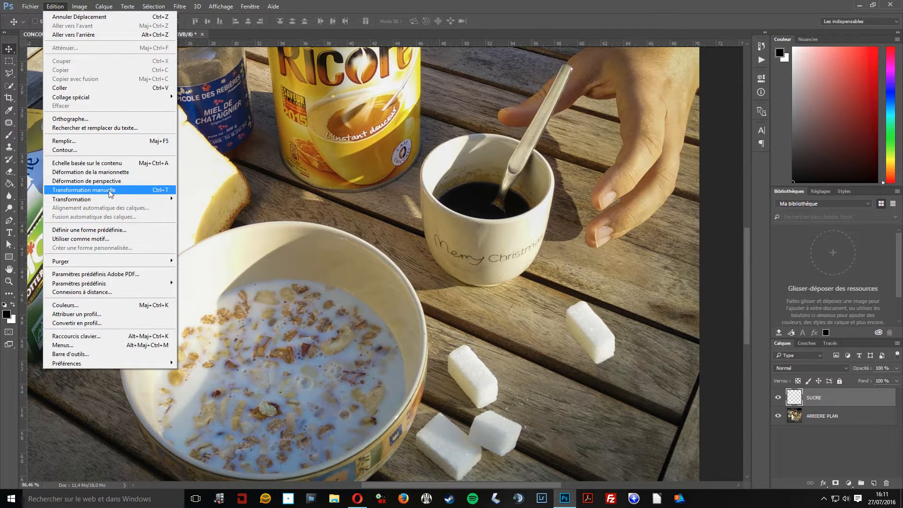
{"action": "left_click", "coordinate": [84, 190]}
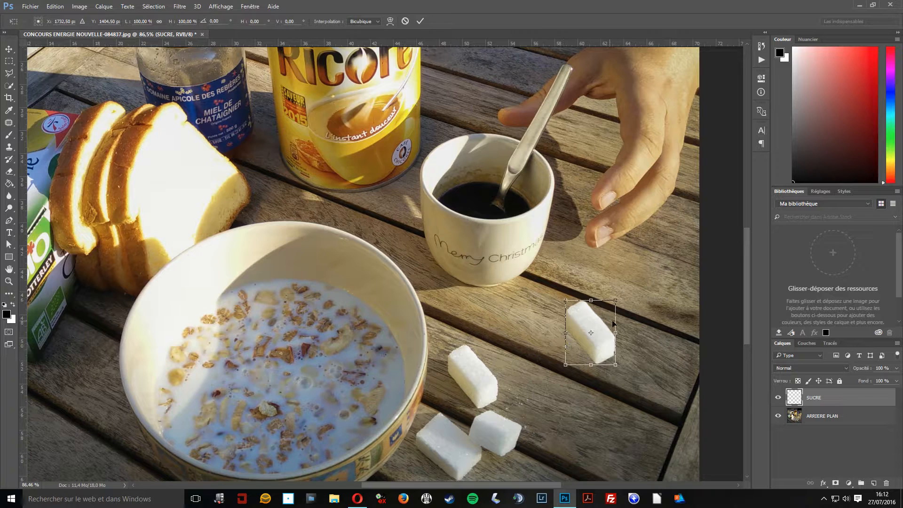
{"action": "left_click_drag", "start_coordinate": [623, 299], "coordinate": [531, 315]}
{"action": "left_click_drag", "start_coordinate": [487, 335], "coordinate": [607, 322]}
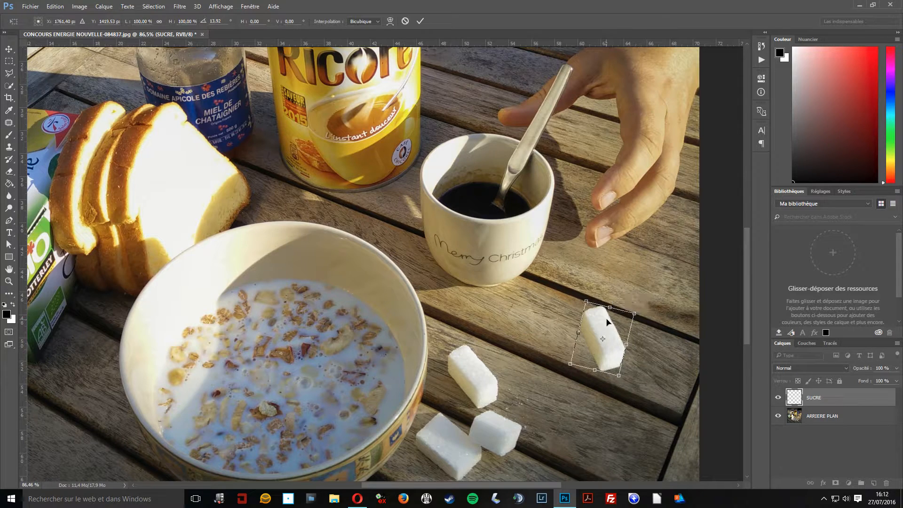
{"action": "left_click", "coordinate": [420, 20]}
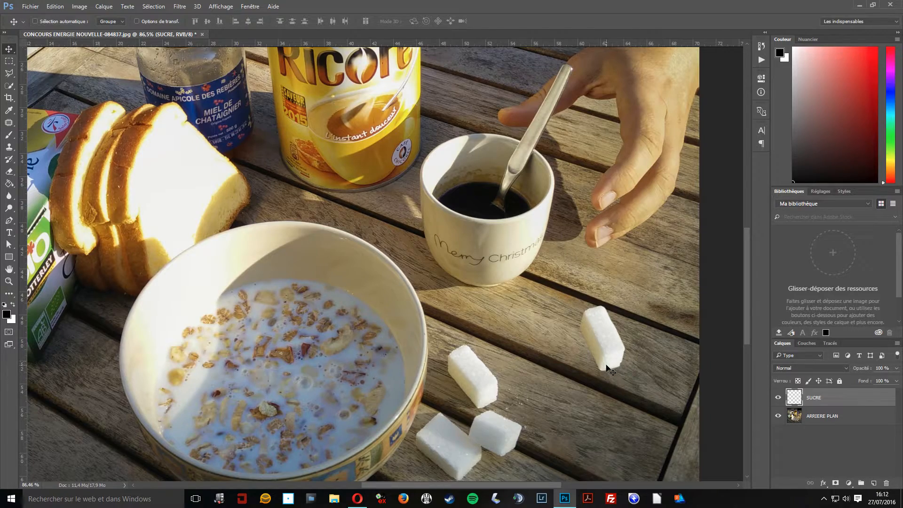
Examine how the rotated sugar copy sits on the table beside the original cubes, close up and in the whole photo.
{"action": "scroll", "coordinate": [607, 374], "scroll_direction": "down", "scroll_amount": 4}
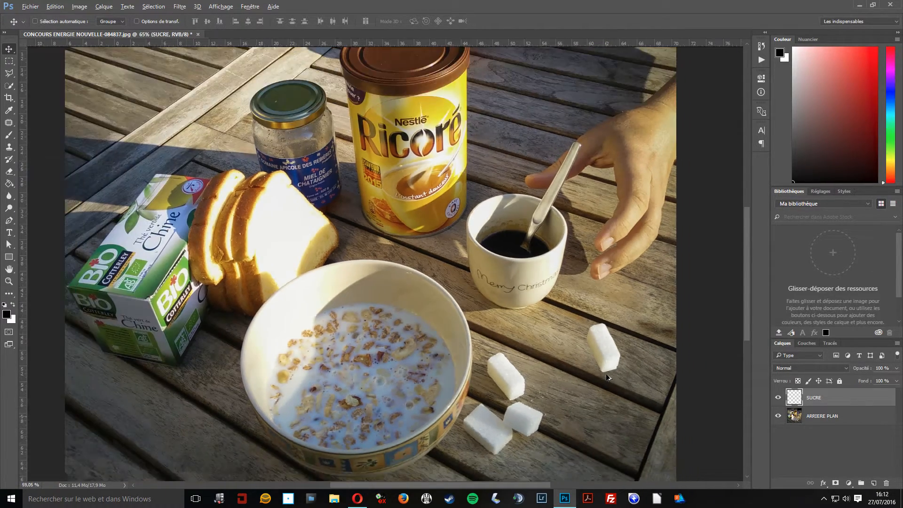
{"action": "scroll", "coordinate": [551, 359], "scroll_direction": "up", "scroll_amount": 3}
{"action": "scroll", "coordinate": [551, 360], "scroll_direction": "up", "scroll_amount": 3}
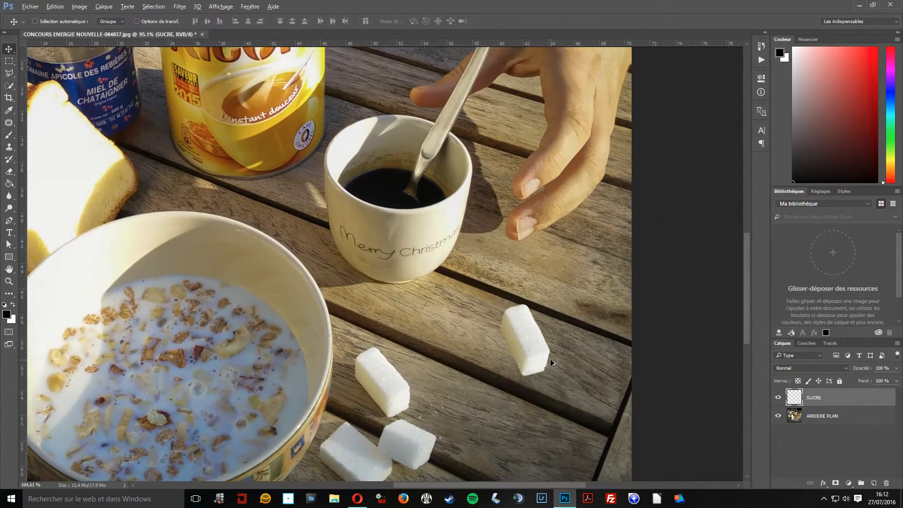
{"action": "scroll", "coordinate": [512, 334], "scroll_direction": "down", "scroll_amount": 1}
{"action": "scroll", "coordinate": [512, 334], "scroll_direction": "down", "scroll_amount": 1}
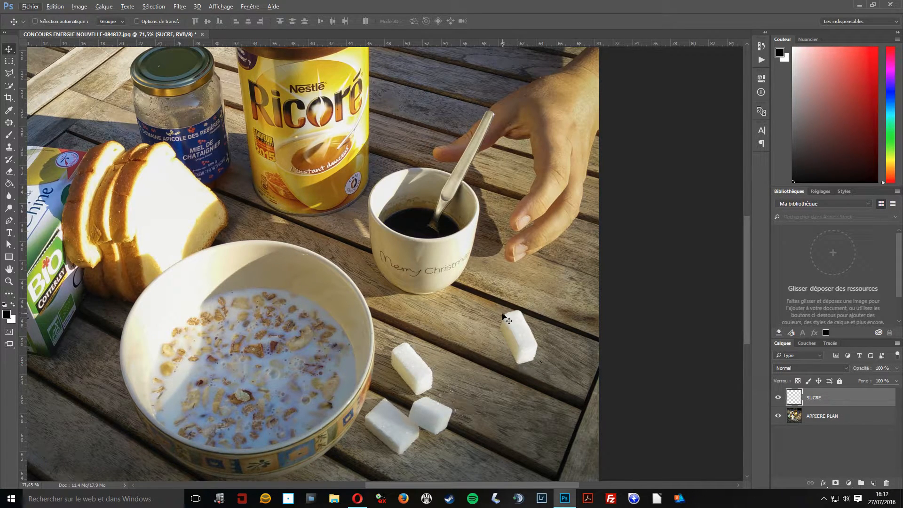
{"action": "scroll", "coordinate": [523, 354], "scroll_direction": "up", "scroll_amount": 5}
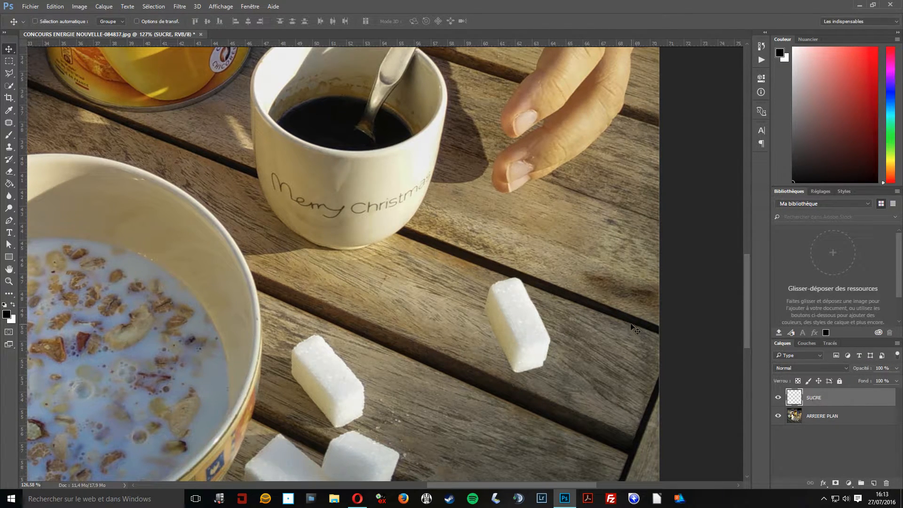
{"action": "scroll", "coordinate": [582, 325], "scroll_direction": "down", "scroll_amount": 2}
{"action": "scroll", "coordinate": [581, 322], "scroll_direction": "down", "scroll_amount": 3}
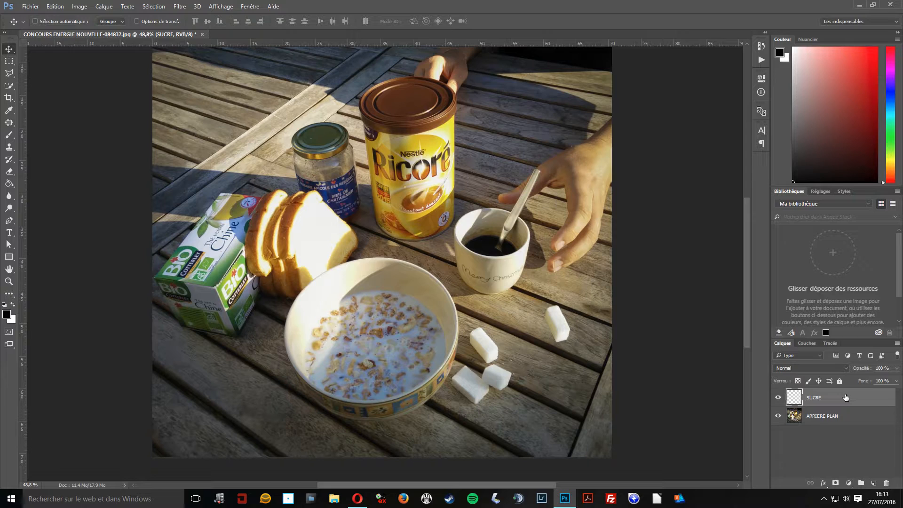
Place the SUCRE layer beneath ARRIERE PLAN and return it above, to show how layer order affects the sugar copy.
{"action": "left_click_drag", "start_coordinate": [845, 398], "coordinate": [846, 421]}
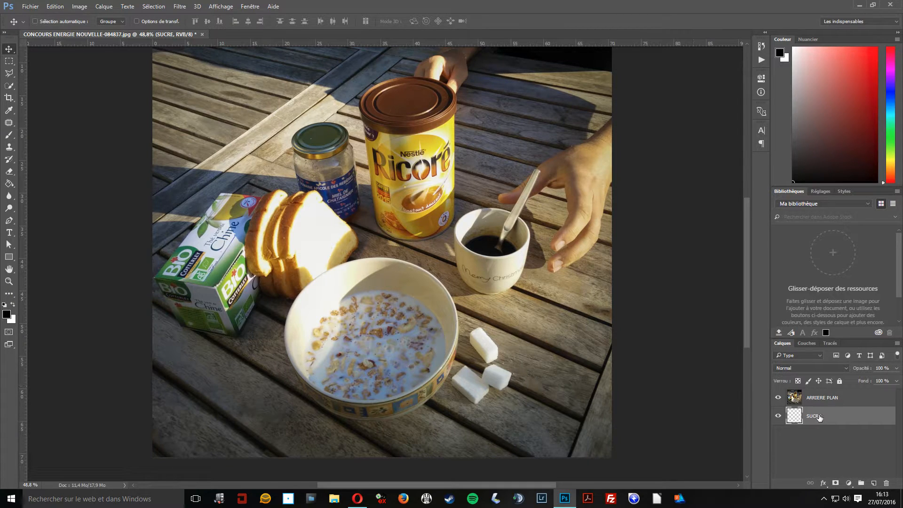
{"action": "left_click_drag", "start_coordinate": [827, 419], "coordinate": [827, 391]}
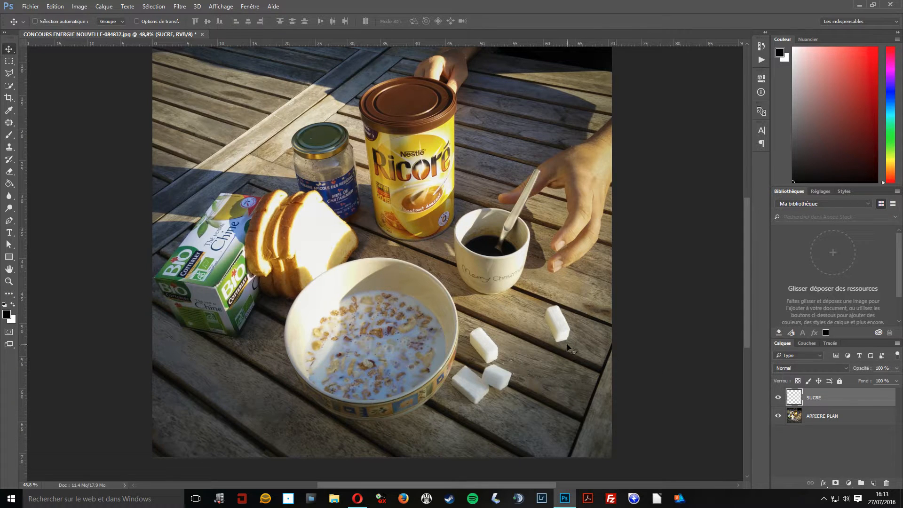
{"action": "scroll", "coordinate": [569, 346], "scroll_direction": "up", "scroll_amount": 3}
{"action": "scroll", "coordinate": [570, 346], "scroll_direction": "up", "scroll_amount": 4}
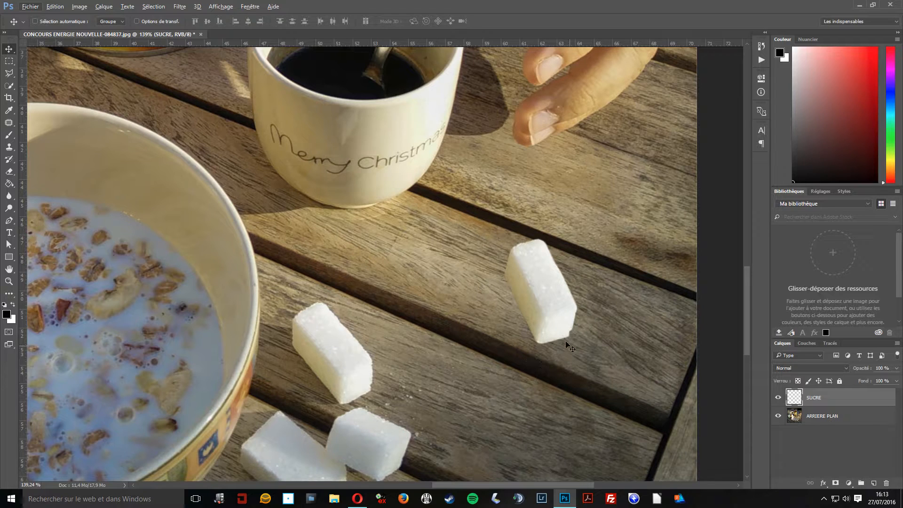
{"action": "scroll", "coordinate": [526, 286], "scroll_direction": "down", "scroll_amount": 3}
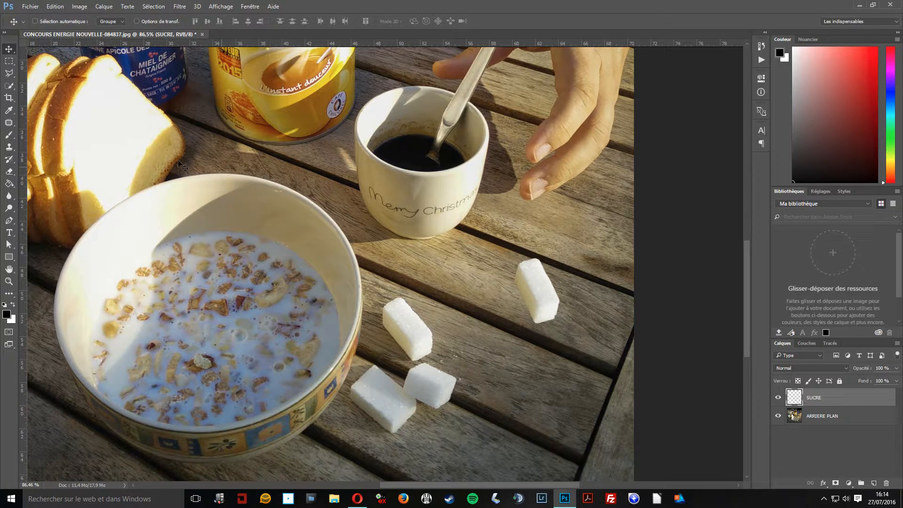
Set the soft brush size to 201 px and try a black shadow stroke on the SUCRE layer, undoing the stroke.
{"action": "left_click", "coordinate": [7, 135]}
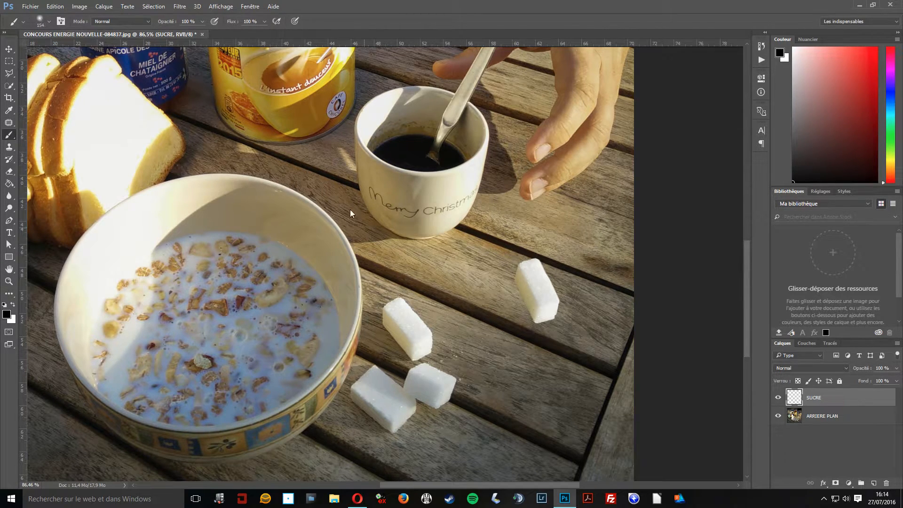
{"action": "right_click", "coordinate": [422, 249]}
{"action": "left_click_drag", "start_coordinate": [520, 272], "coordinate": [516, 273]}
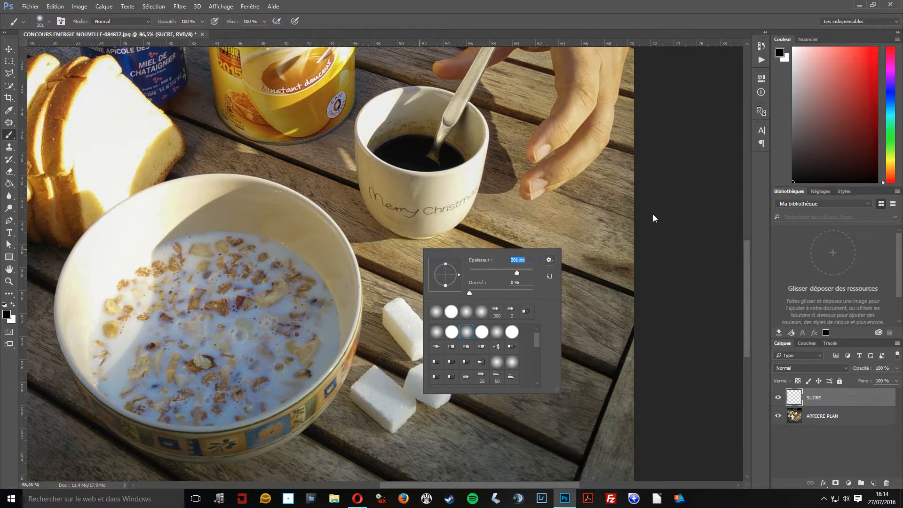
{"action": "key", "text": "Return"}
{"action": "mouse_move", "coordinate": [485, 271]}
{"action": "left_mouse_down"}
{"action": "mouse_move", "coordinate": [434, 264]}
{"action": "mouse_move", "coordinate": [501, 276]}
{"action": "mouse_move", "coordinate": [480, 288]}
{"action": "mouse_move", "coordinate": [498, 261]}
{"action": "mouse_move", "coordinate": [498, 240]}
{"action": "left_mouse_up"}
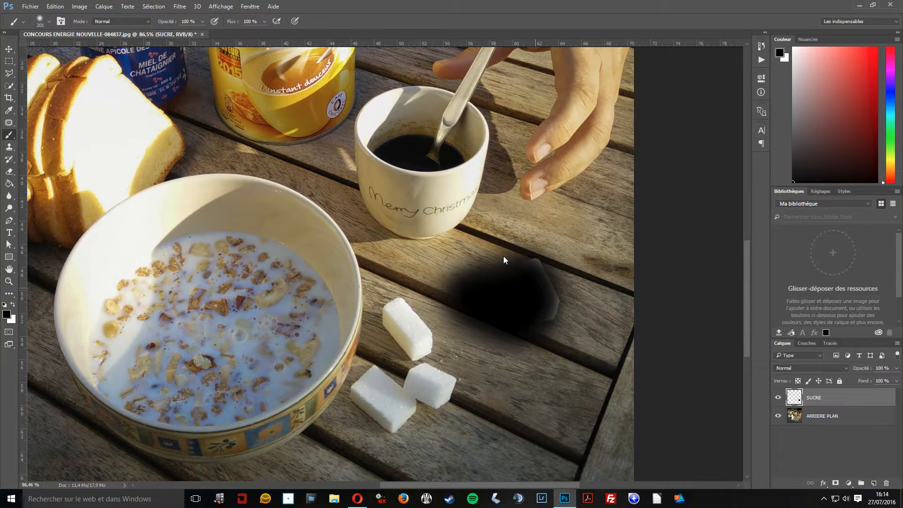
{"action": "key", "text": "ctrl+z"}
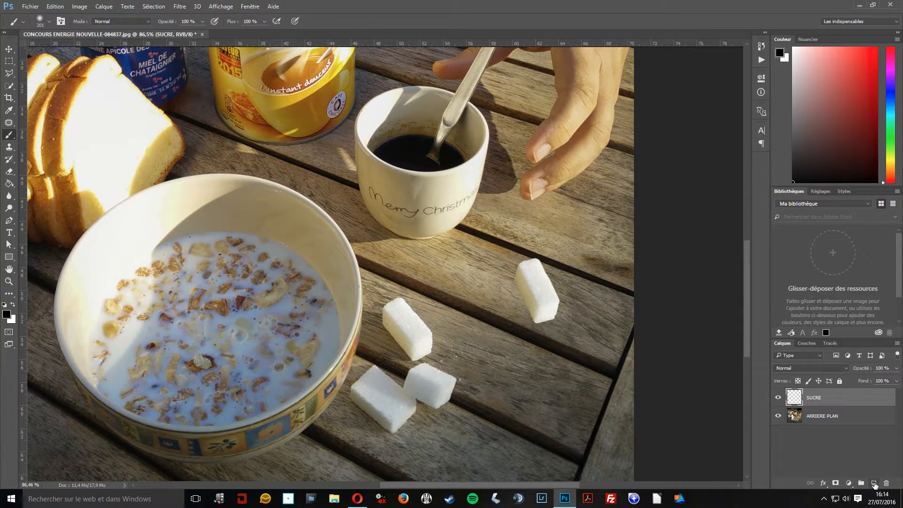
Create a new layer above SUCRE and name it OMBRE.
{"action": "left_click", "coordinate": [874, 483]}
{"action": "double_click", "coordinate": [814, 397]}
{"action": "type", "text": "O"}
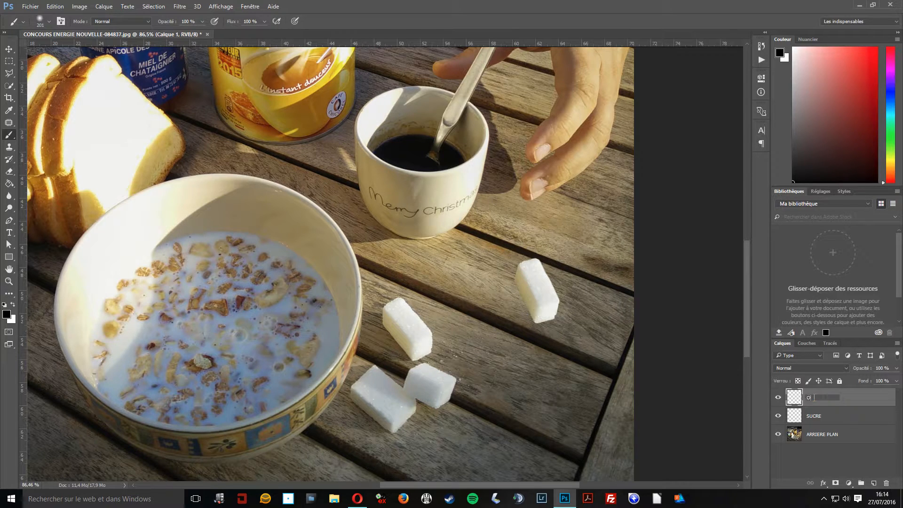
{"action": "type", "text": "MBRE"}
{"action": "key", "text": "Return"}
{"action": "mouse_move", "coordinate": [820, 398]}
{"action": "left_mouse_down"}
{"action": "mouse_move", "coordinate": [819, 422]}
{"action": "mouse_move", "coordinate": [820, 395]}
{"action": "left_mouse_up"}
Try a soft black brushed shadow on OMBRE with the layer placed beneath SUCRE, and delete that layer.
{"action": "mouse_move", "coordinate": [517, 289]}
{"action": "left_mouse_down"}
{"action": "mouse_move", "coordinate": [551, 274]}
{"action": "mouse_move", "coordinate": [508, 276]}
{"action": "left_mouse_up"}
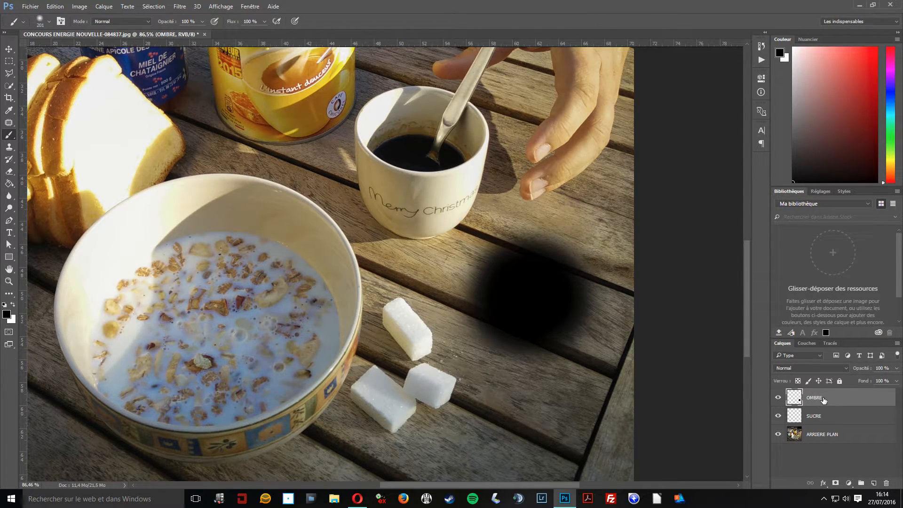
{"action": "left_click_drag", "start_coordinate": [822, 399], "coordinate": [823, 426]}
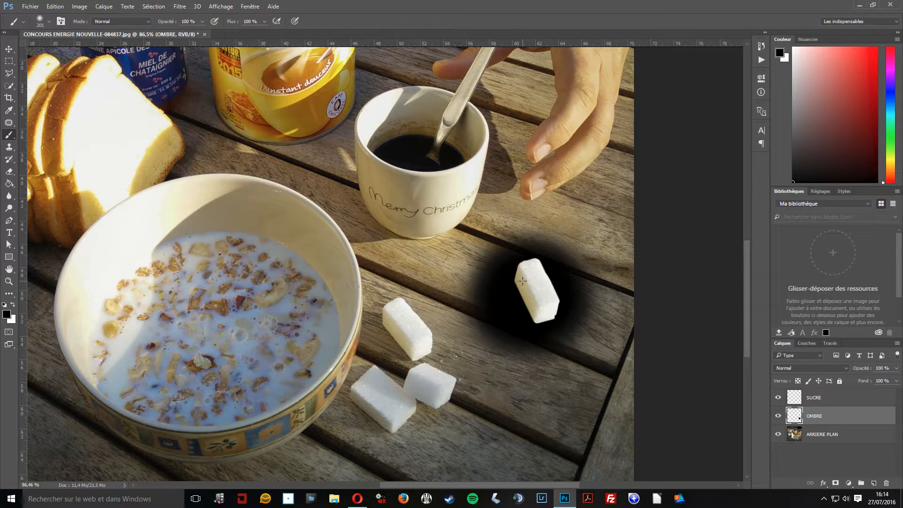
{"action": "left_click_drag", "start_coordinate": [823, 417], "coordinate": [885, 483]}
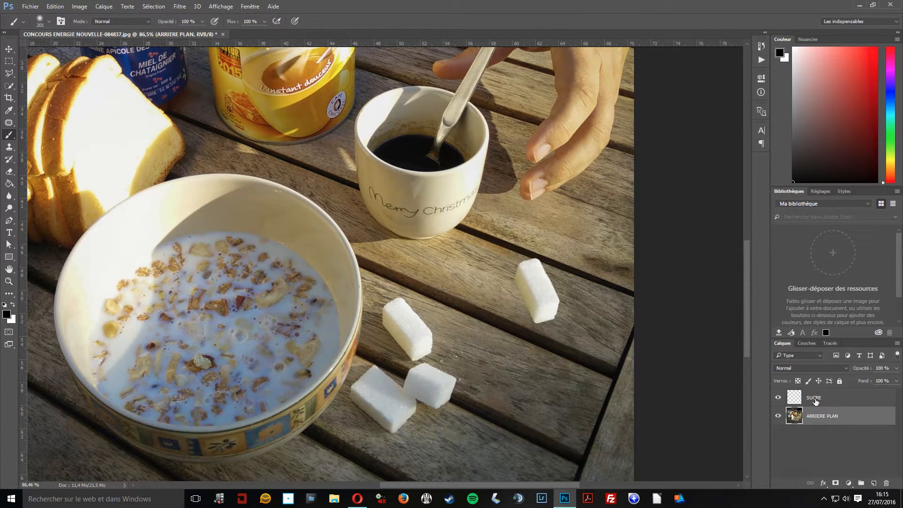
Add a fresh empty layer named OMBRE and place it between SUCRE and ARRIERE PLAN.
{"action": "left_click", "coordinate": [814, 398]}
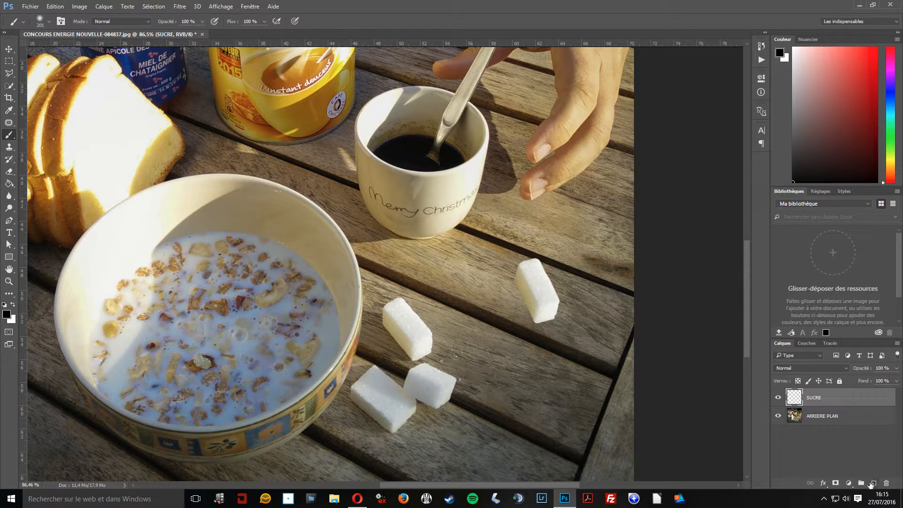
{"action": "left_click", "coordinate": [870, 483]}
{"action": "double_click", "coordinate": [817, 398]}
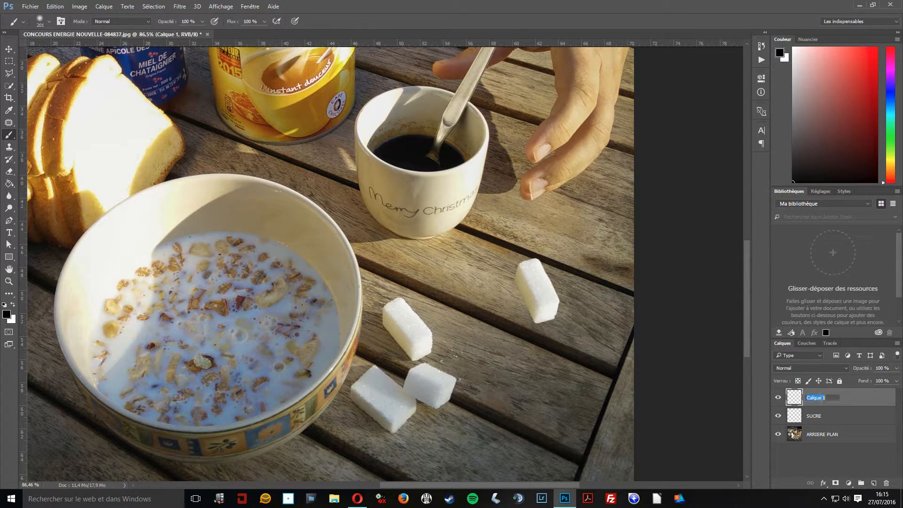
{"action": "type", "text": "OMBRE"}
{"action": "key", "text": "Return"}
{"action": "left_click_drag", "start_coordinate": [844, 398], "coordinate": [839, 425]}
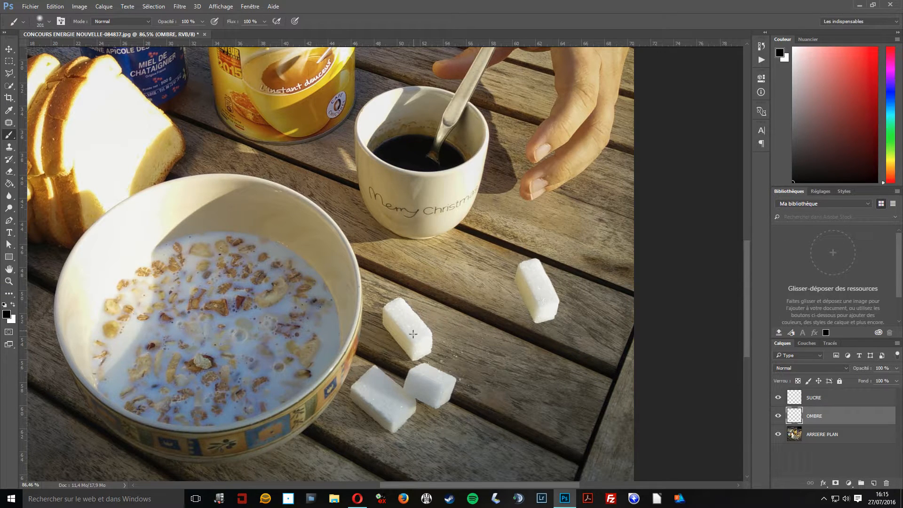
Outline a four-sided shadow shape extending left from the sugar copy's base with the Polygonal Lasso.
{"action": "left_click", "coordinate": [9, 74]}
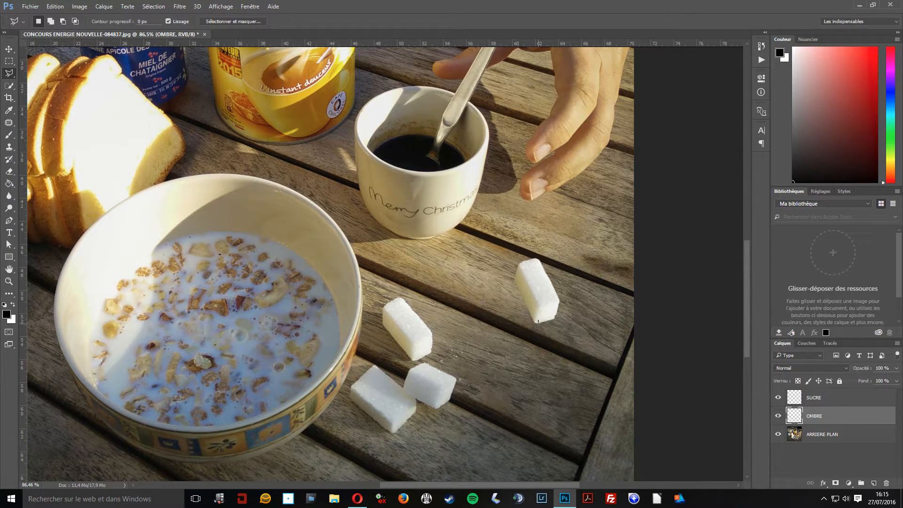
{"action": "left_click", "coordinate": [537, 323]}
{"action": "left_click", "coordinate": [494, 328]}
{"action": "left_click", "coordinate": [454, 285]}
{"action": "left_click", "coordinate": [516, 280]}
{"action": "left_click", "coordinate": [538, 324]}
Paint the shadow selection solid black on the OMBRE layer with the Brush, and deselect it.
{"action": "left_click", "coordinate": [9, 137]}
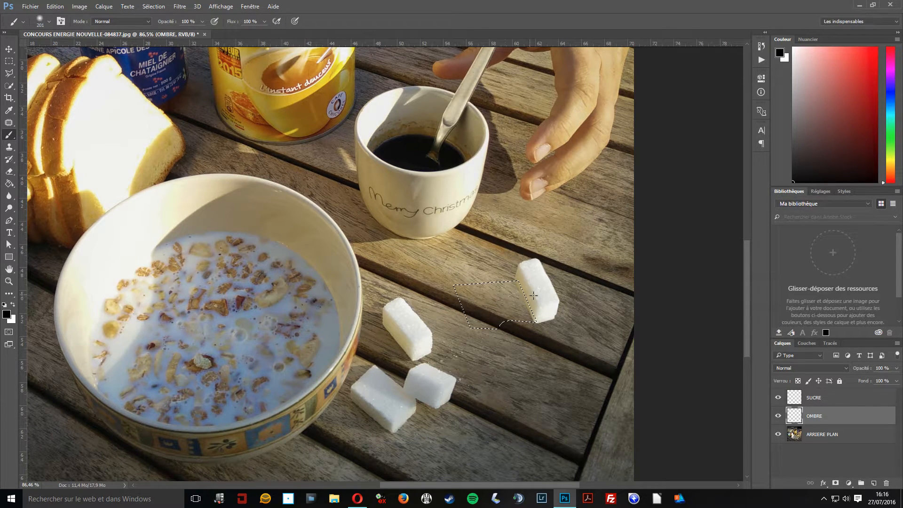
{"action": "mouse_move", "coordinate": [535, 296]}
{"action": "left_mouse_down"}
{"action": "mouse_move", "coordinate": [476, 287]}
{"action": "mouse_move", "coordinate": [476, 312]}
{"action": "mouse_move", "coordinate": [519, 309]}
{"action": "left_mouse_up"}
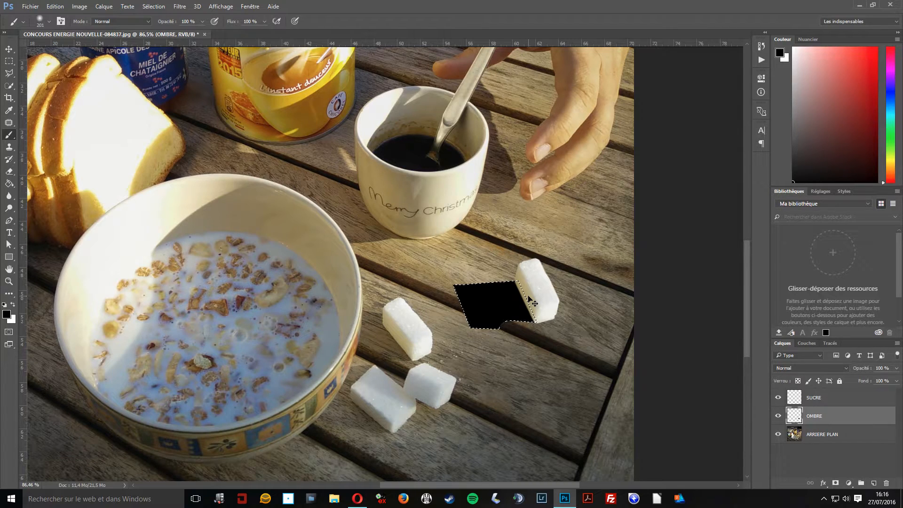
{"action": "key", "text": "ctrl+d"}
Try 20 % and 100 % opacity on the OMBRE layer and settle on 30 %.
{"action": "left_click", "coordinate": [881, 367]}
{"action": "type", "text": "20"}
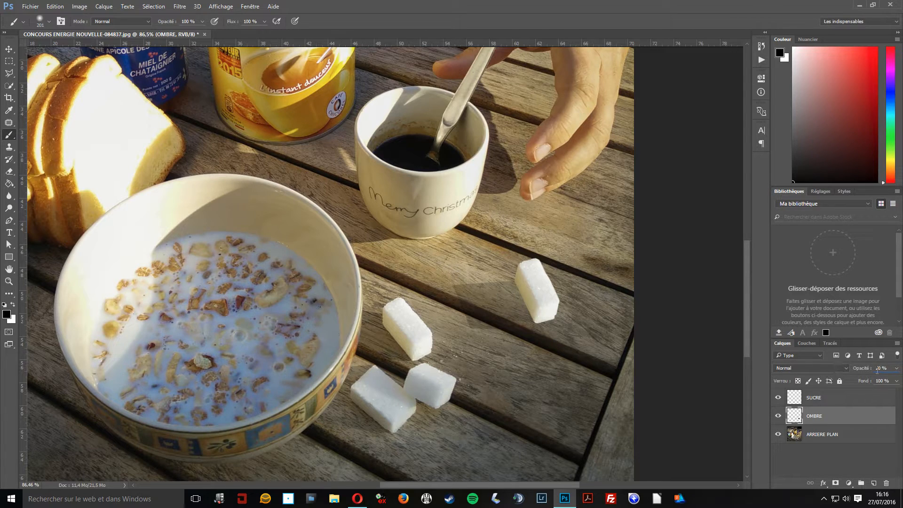
{"action": "type", "text": "3"}
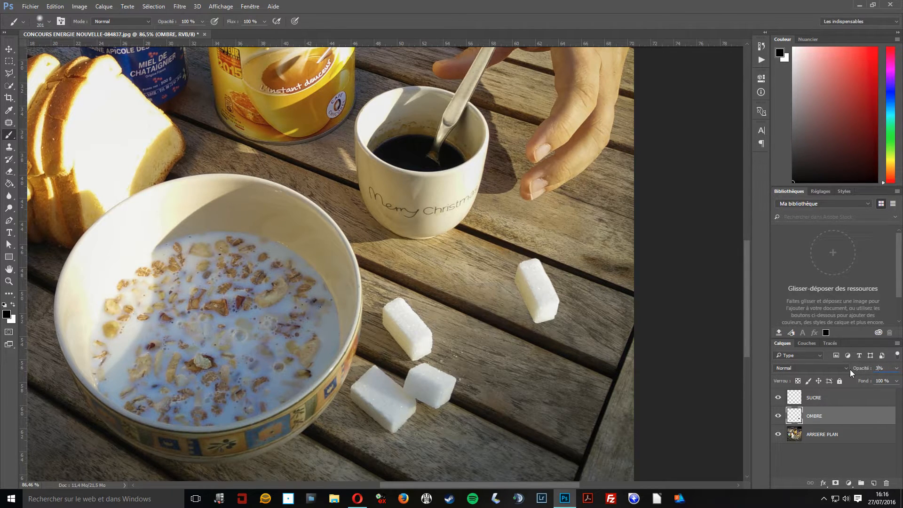
{"action": "key", "text": "BackSpace"}
{"action": "type", "text": "100"}
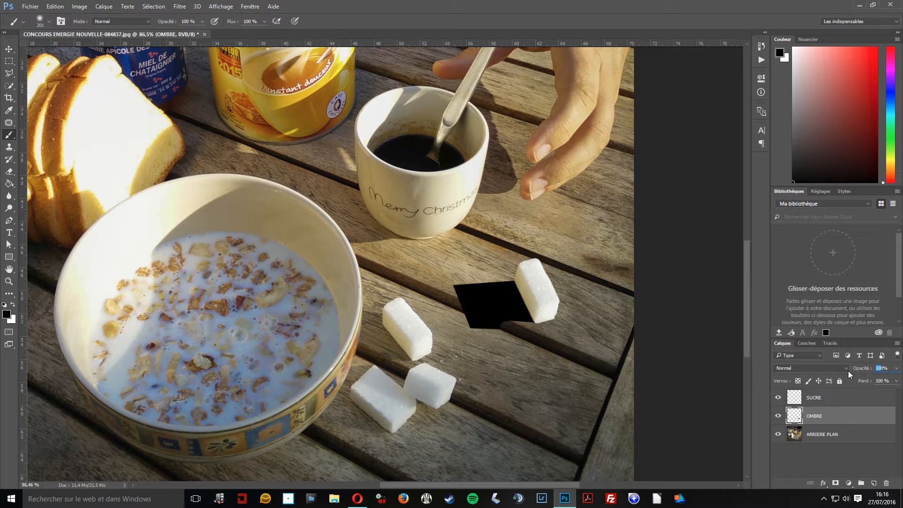
{"action": "type", "text": "30"}
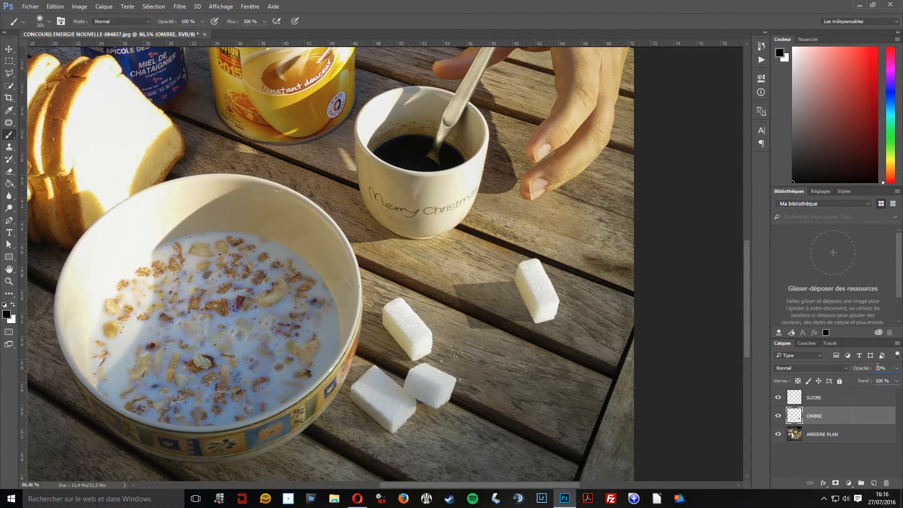
Set the OMBRE layer's blending mode to Produit.
{"action": "left_click", "coordinate": [795, 367]}
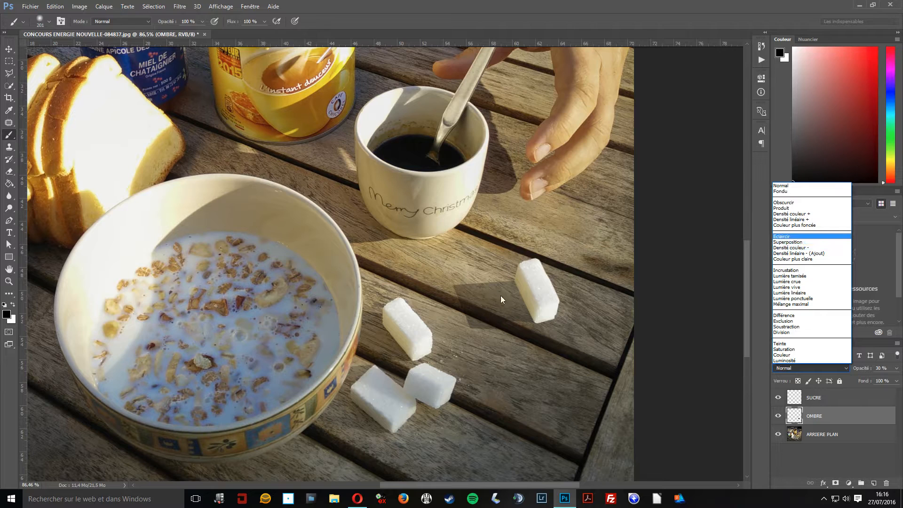
{"action": "left_click", "coordinate": [788, 208]}
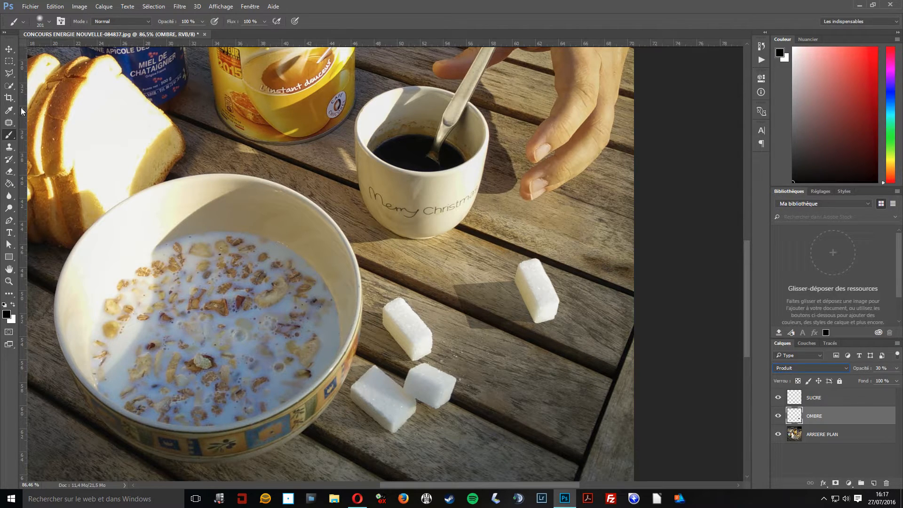
Outline the far end of the sugar copy's shadow with the Polygonal Lasso and feather the selection by 30 pixels.
{"action": "left_click", "coordinate": [9, 74]}
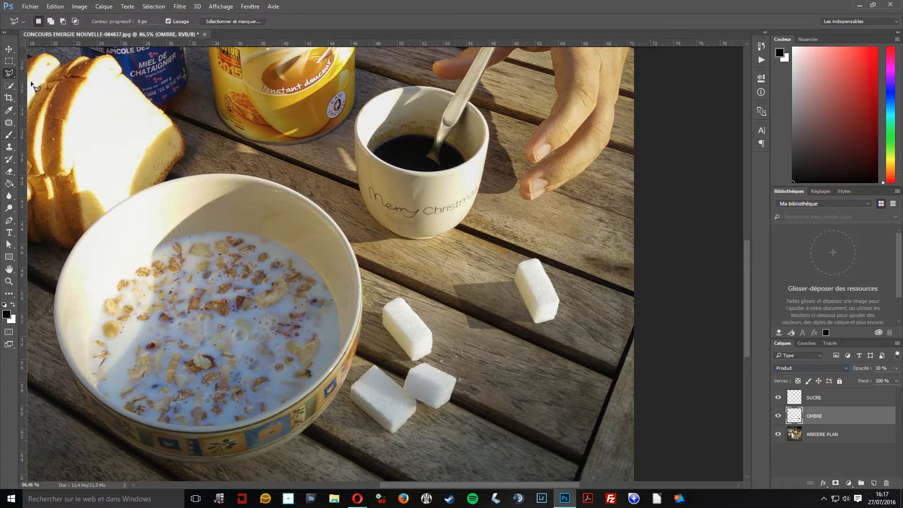
{"action": "left_click", "coordinate": [465, 261]}
{"action": "left_click", "coordinate": [416, 265]}
{"action": "left_click", "coordinate": [465, 260]}
{"action": "left_click", "coordinate": [154, 6]}
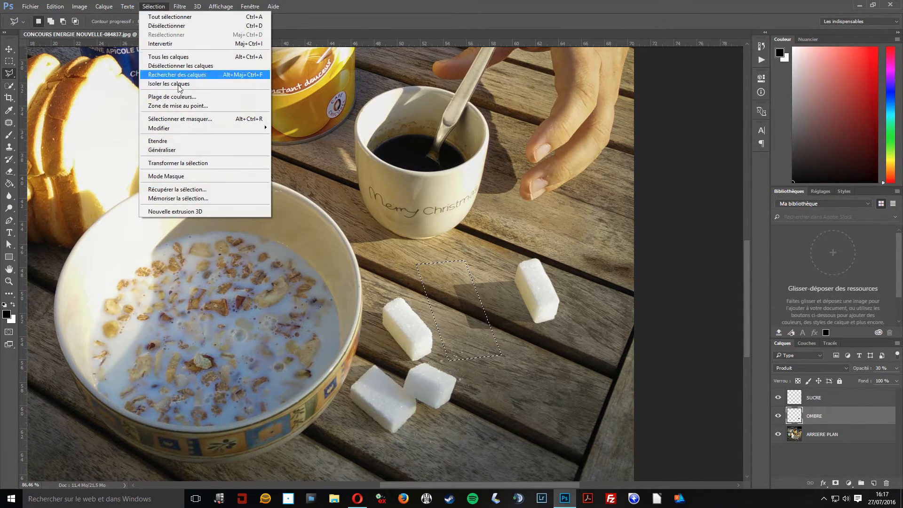
{"action": "mouse_move", "coordinate": [269, 136]}
{"action": "left_click", "coordinate": [297, 164]}
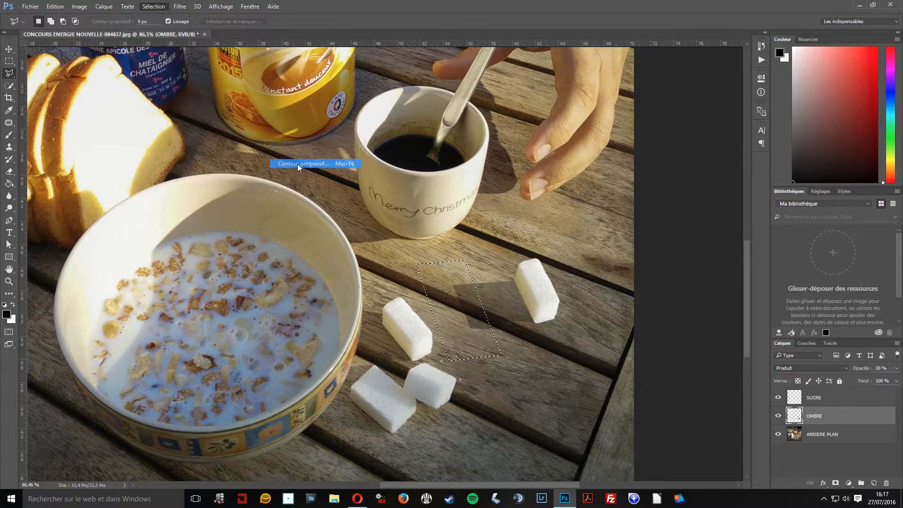
{"action": "type", "text": "30"}
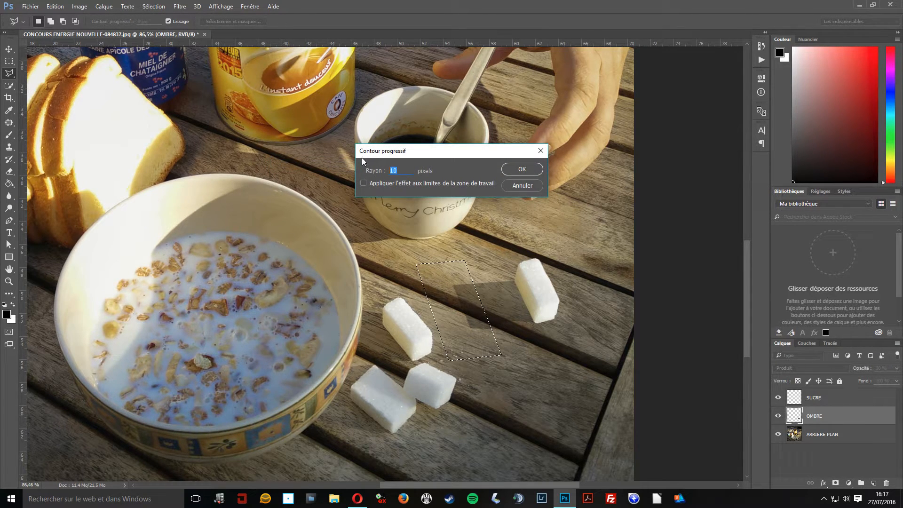
{"action": "left_click", "coordinate": [508, 168]}
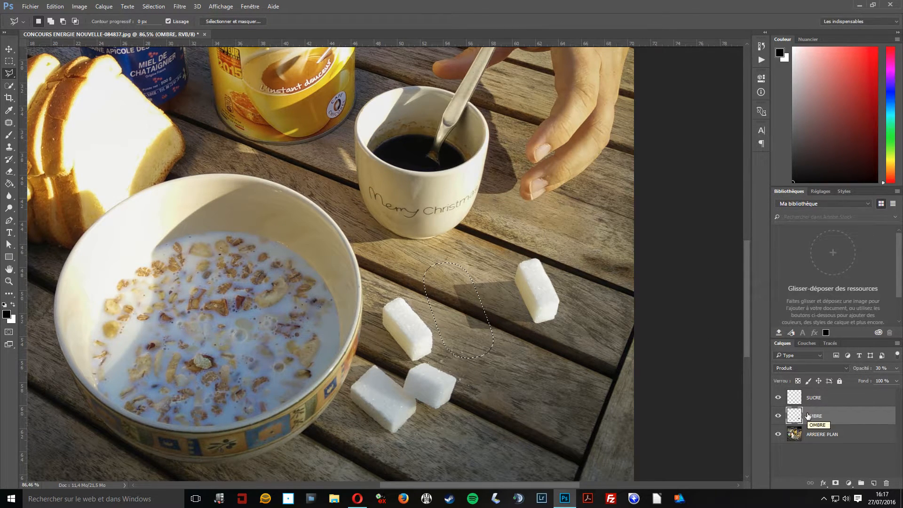
Erase the feathered far end of the shadow on the OMBRE layer and clear the selection.
{"action": "key", "text": "Delete"}
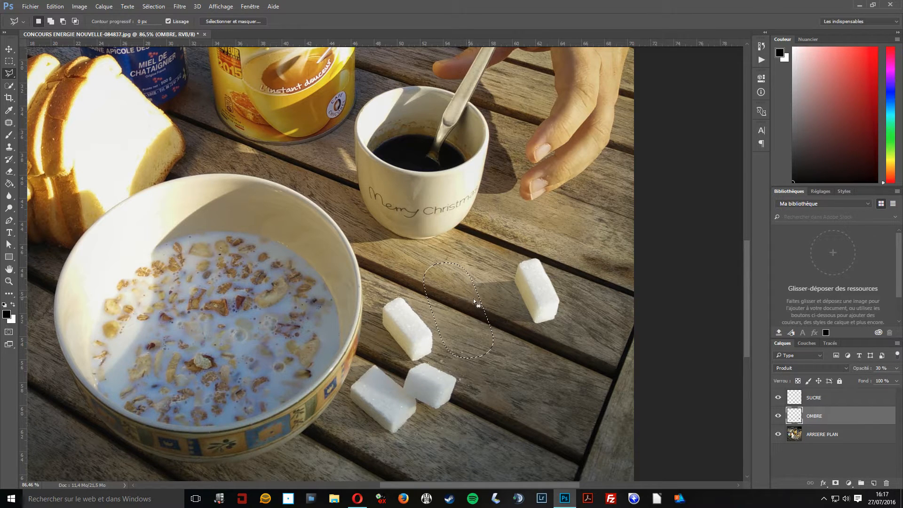
{"action": "left_click", "coordinate": [430, 299]}
{"action": "scroll", "coordinate": [496, 293], "scroll_direction": "down", "scroll_amount": 4}
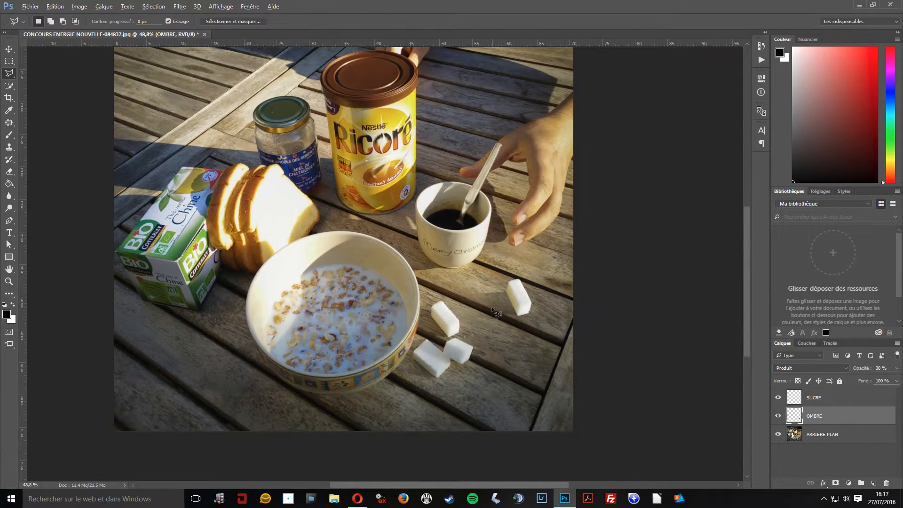
{"action": "scroll", "coordinate": [512, 311], "scroll_direction": "up", "scroll_amount": 5}
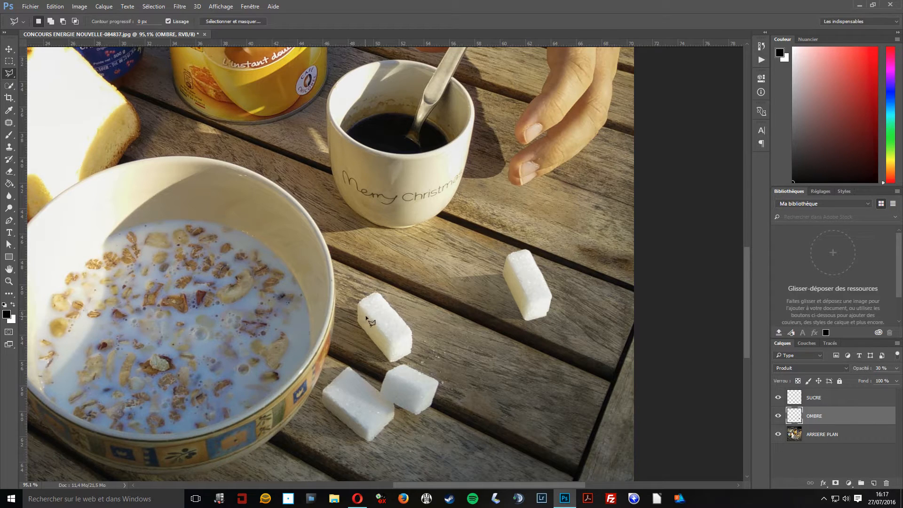
Outline a narrower four-sided shadow shape reaching left from the sugar copy with the Polygonal Lasso.
{"action": "left_click", "coordinate": [506, 274]}
{"action": "left_click", "coordinate": [428, 268]}
{"action": "left_click", "coordinate": [441, 300]}
{"action": "left_click", "coordinate": [507, 288]}
{"action": "left_click", "coordinate": [506, 274]}
Paint the narrower shadow selection black on the OMBRE layer with the Brush, and deselect it.
{"action": "left_click", "coordinate": [9, 134]}
{"action": "mouse_move", "coordinate": [440, 249]}
{"action": "left_mouse_down"}
{"action": "mouse_move", "coordinate": [396, 246]}
{"action": "mouse_move", "coordinate": [439, 157]}
{"action": "mouse_move", "coordinate": [470, 263]}
{"action": "mouse_move", "coordinate": [525, 234]}
{"action": "left_mouse_up"}
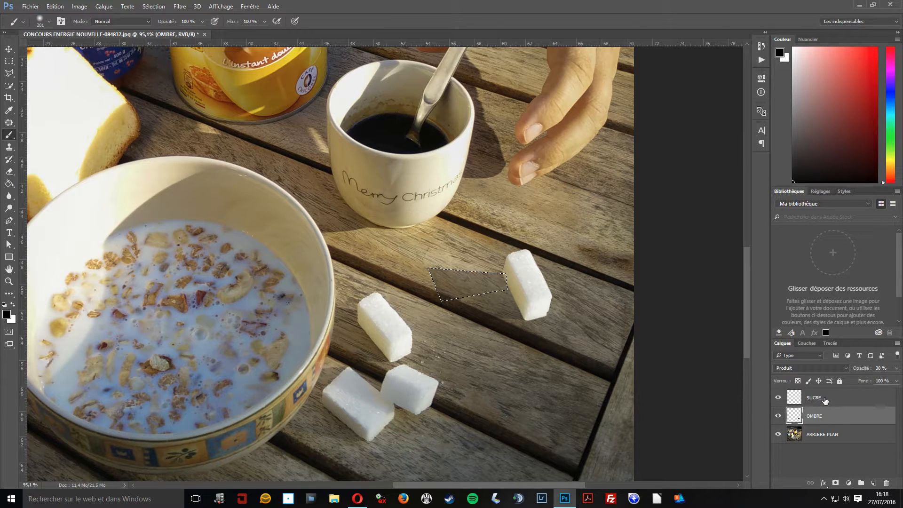
{"action": "key", "text": "ctrl+d"}
{"action": "left_click", "coordinate": [397, 256]}
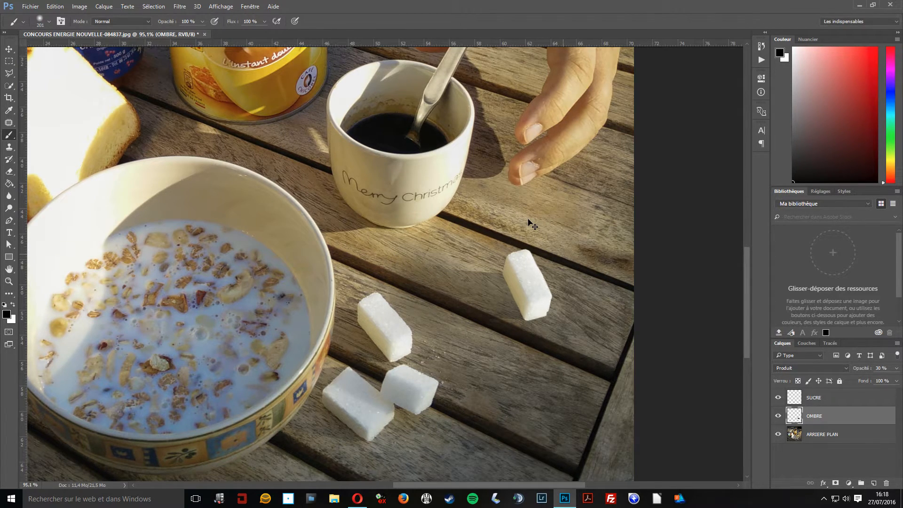
{"action": "key", "text": "shift+alt+z"}
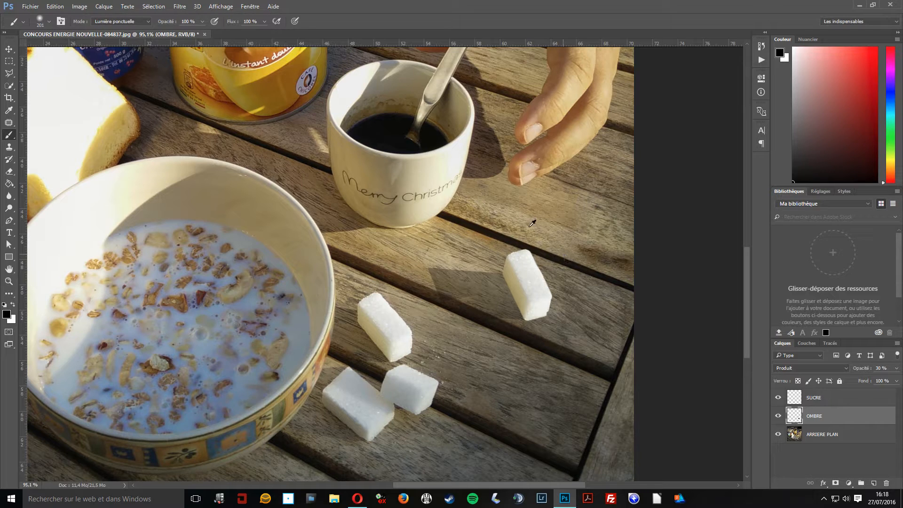
Outline the narrower shadow's far end with the Polygonal Lasso and feather that selection by 30 pixels.
{"action": "left_click", "coordinate": [9, 72]}
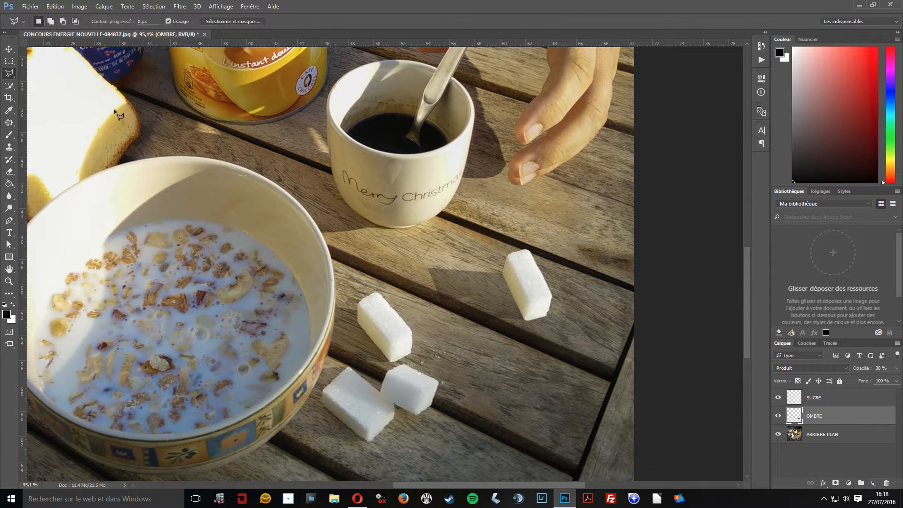
{"action": "left_click", "coordinate": [492, 347]}
{"action": "left_click", "coordinate": [437, 353]}
{"action": "left_click", "coordinate": [393, 259]}
{"action": "left_click", "coordinate": [459, 266]}
{"action": "left_click", "coordinate": [154, 7]}
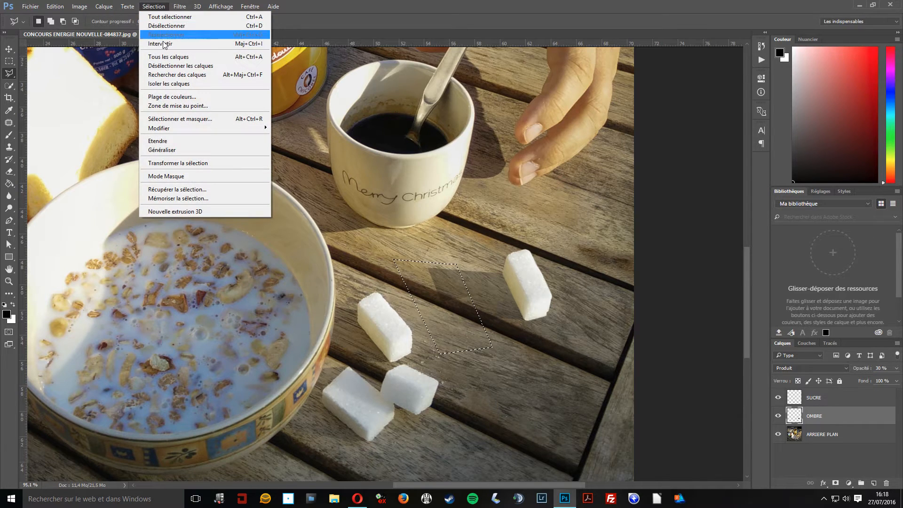
{"action": "mouse_move", "coordinate": [220, 129]}
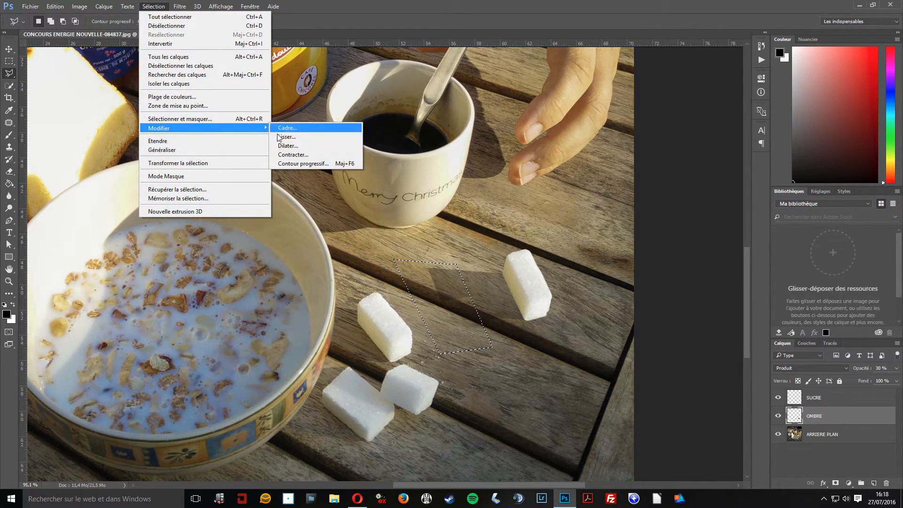
{"action": "left_click", "coordinate": [288, 164]}
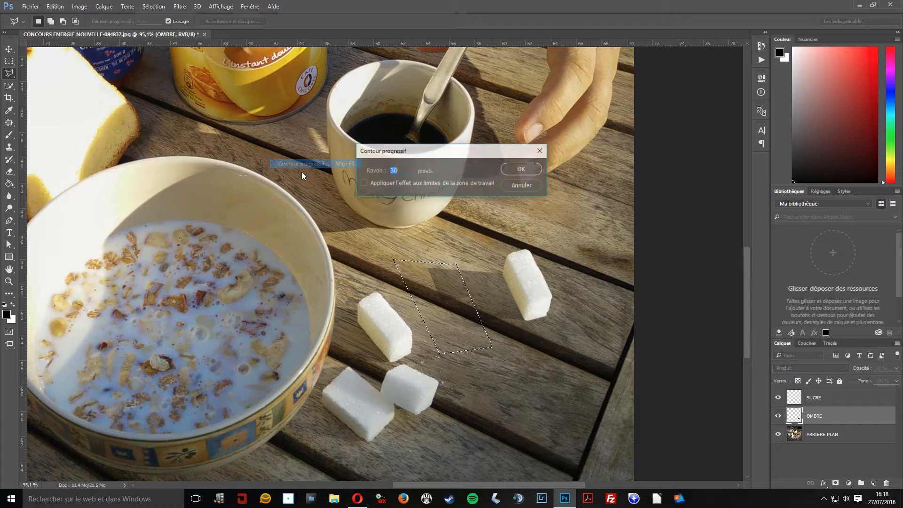
{"action": "left_click", "coordinate": [510, 169]}
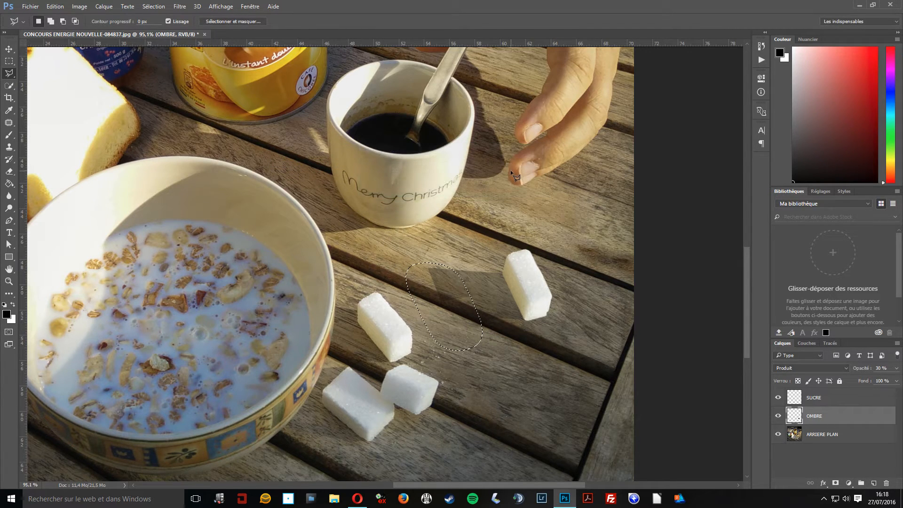
Fade out the narrower shadow's far end by erasing the feathered area, and deselect it.
{"action": "key", "text": "ctrl+d"}
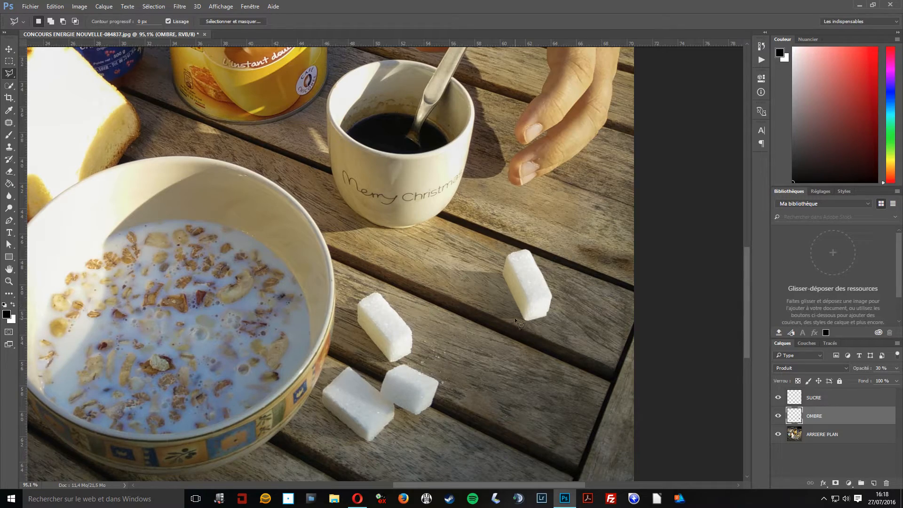
{"action": "scroll", "coordinate": [515, 317], "scroll_direction": "down", "scroll_amount": 5}
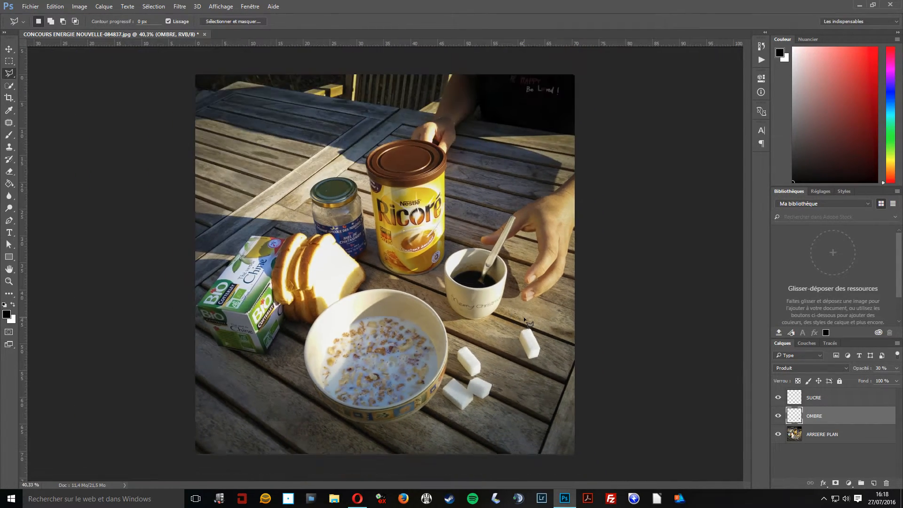
{"action": "scroll", "coordinate": [528, 321], "scroll_direction": "up", "scroll_amount": 4}
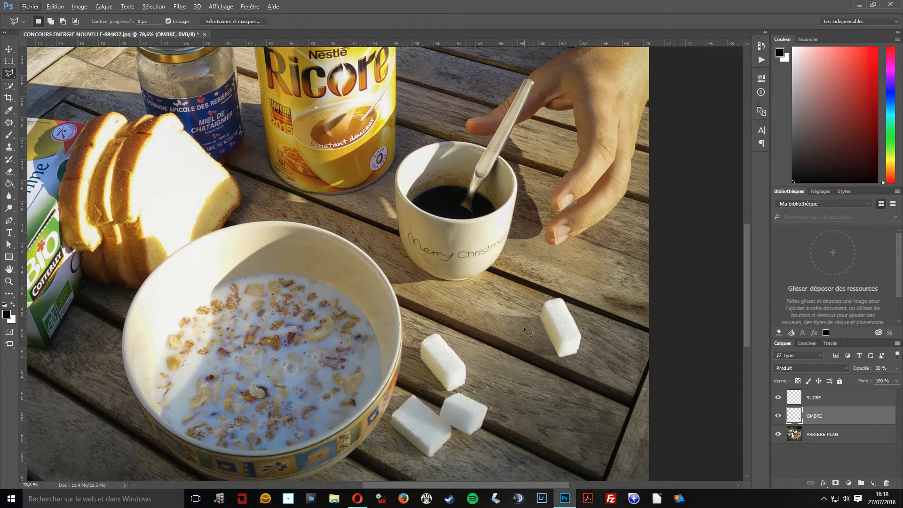
{"action": "scroll", "coordinate": [545, 335], "scroll_direction": "up", "scroll_amount": 3}
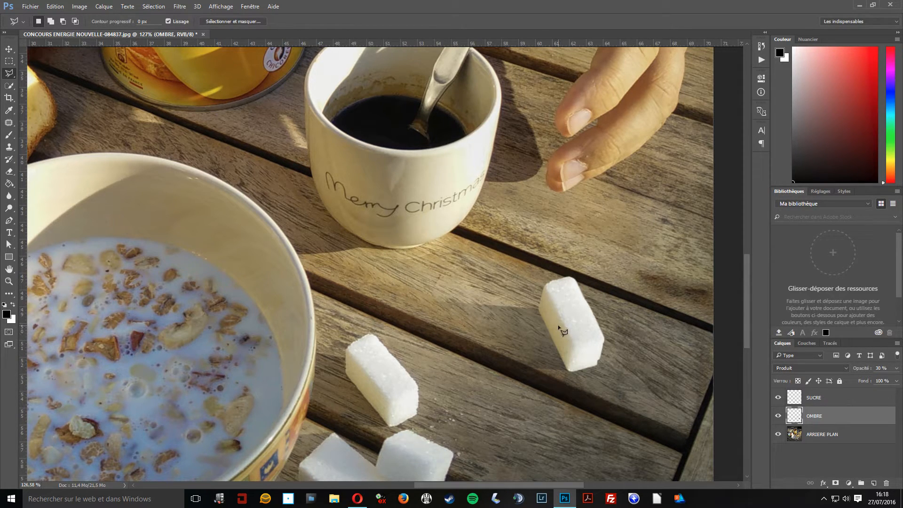
{"action": "scroll", "coordinate": [559, 323], "scroll_direction": "down", "scroll_amount": 2}
{"action": "left_click", "coordinate": [875, 416]}
{"action": "double_click", "coordinate": [875, 417]}
{"action": "left_click_drag", "start_coordinate": [525, 96], "coordinate": [736, 59]}
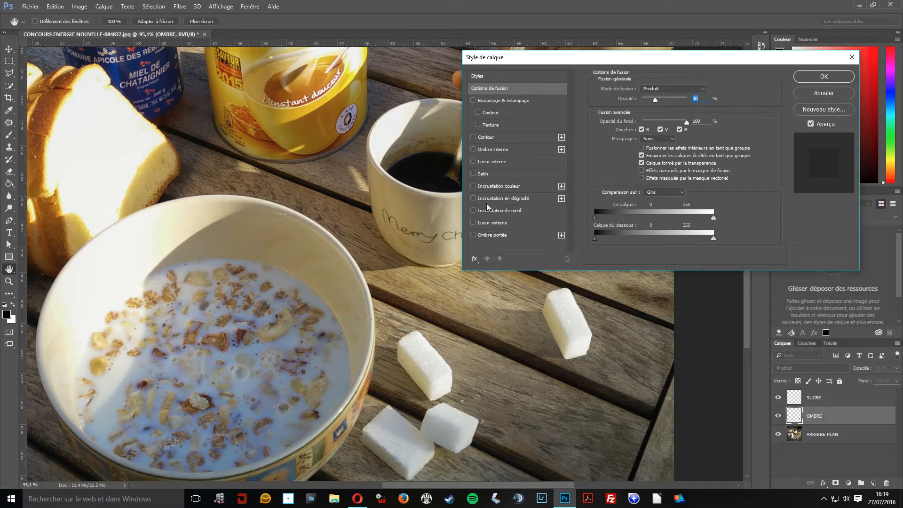
{"action": "left_click", "coordinate": [472, 234]}
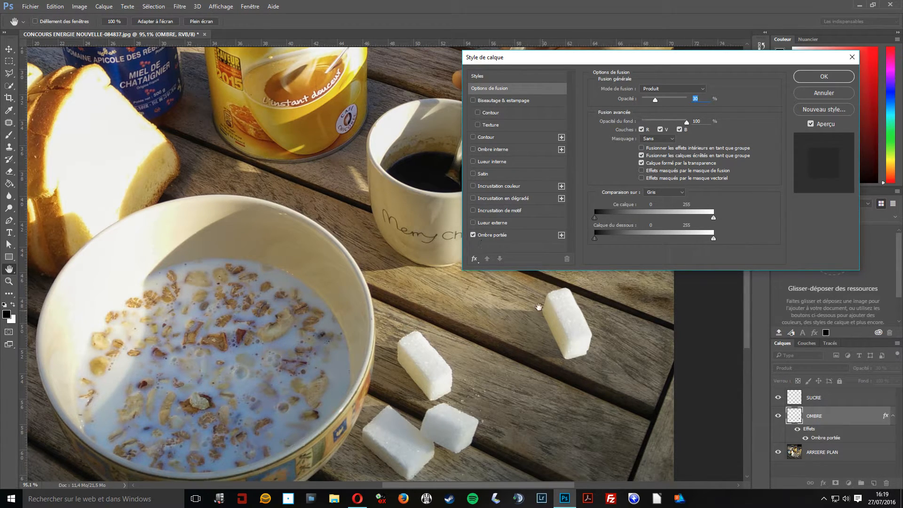
{"action": "left_click", "coordinate": [493, 237]}
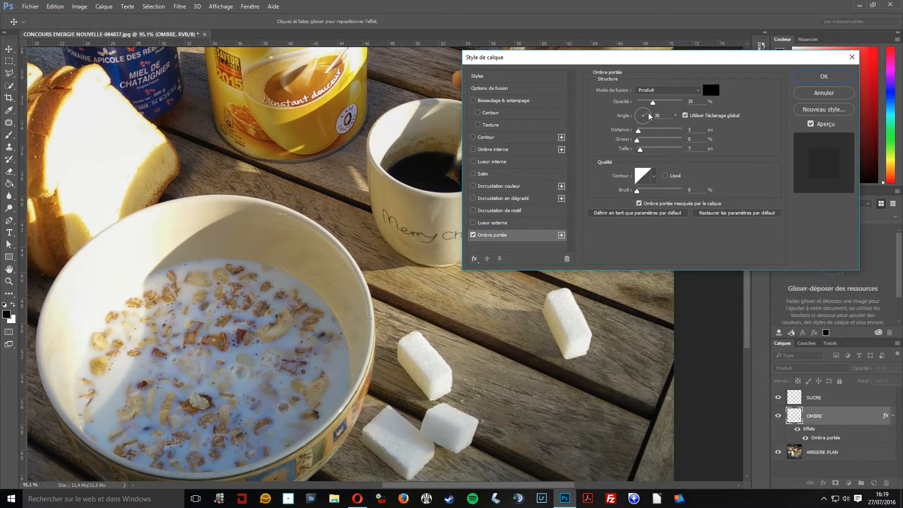
{"action": "left_click_drag", "start_coordinate": [649, 112], "coordinate": [637, 136]}
{"action": "left_click", "coordinate": [802, 94]}
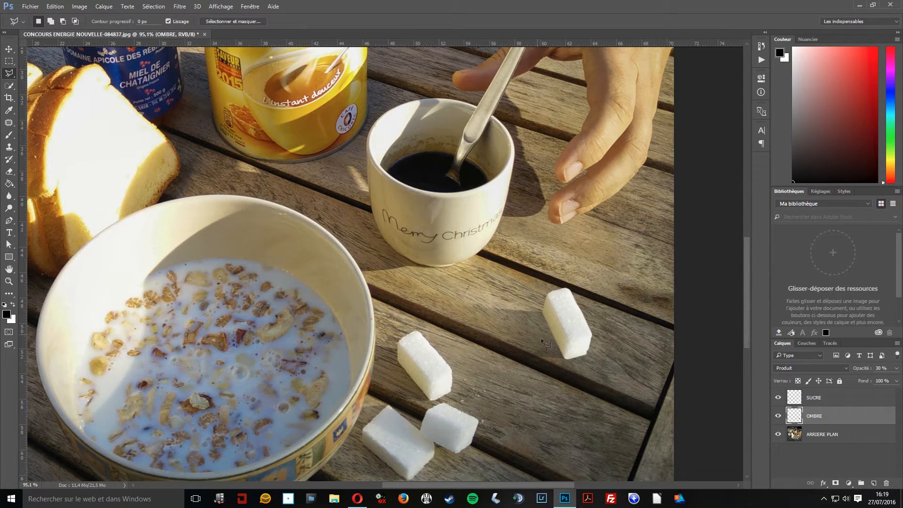
Add an Ombre portée layer style to the SUCRE layer with a 99° angle and a slightly increased distance.
{"action": "left_click", "coordinate": [814, 398]}
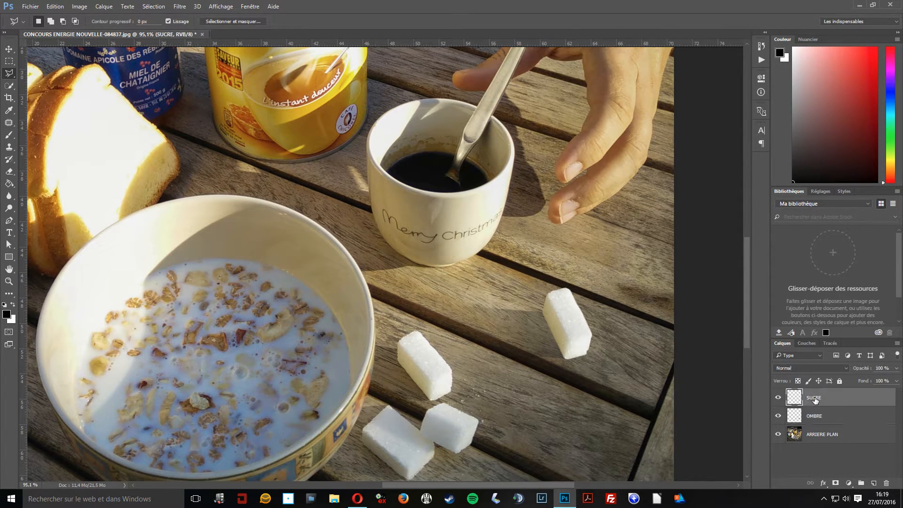
{"action": "double_click", "coordinate": [878, 396]}
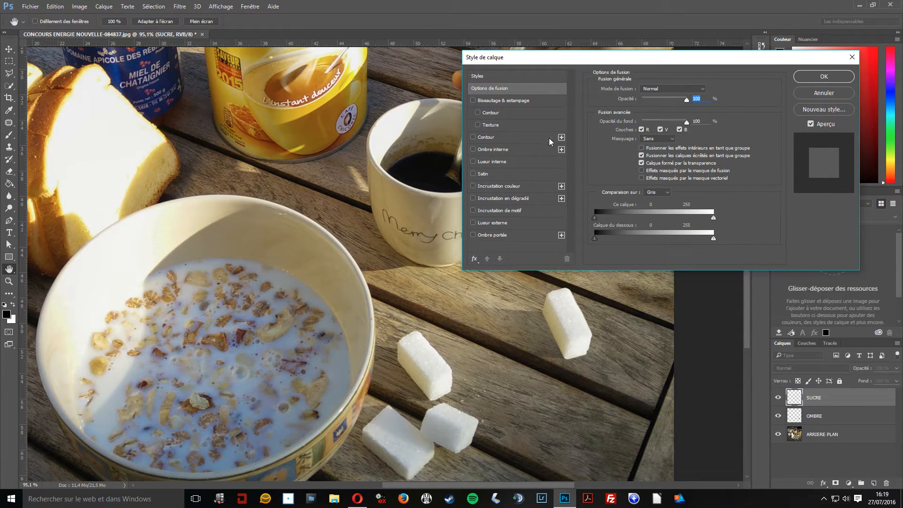
{"action": "left_click", "coordinate": [485, 235]}
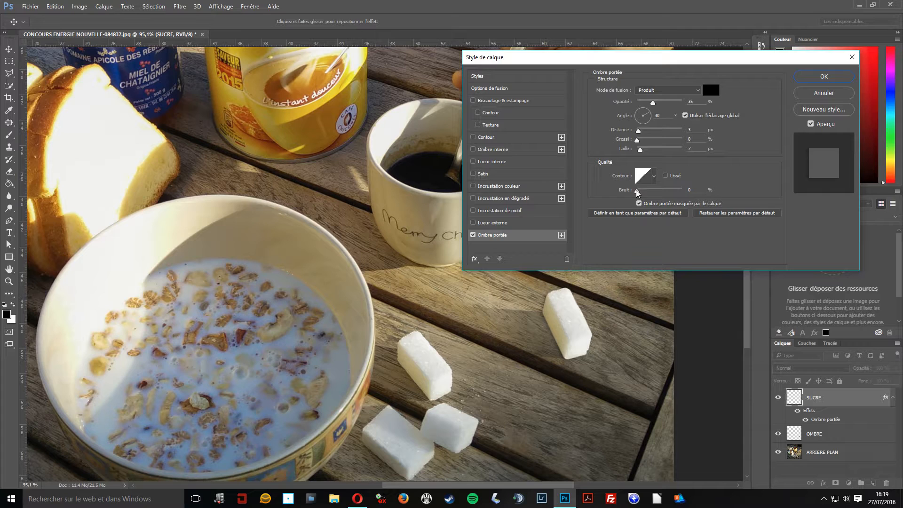
{"action": "left_click_drag", "start_coordinate": [650, 115], "coordinate": [647, 109]}
{"action": "left_click", "coordinate": [638, 133]}
{"action": "left_click", "coordinate": [638, 150]}
{"action": "mouse_move", "coordinate": [638, 134]}
{"action": "left_mouse_down"}
{"action": "mouse_move", "coordinate": [660, 139]}
{"action": "mouse_move", "coordinate": [640, 133]}
{"action": "left_mouse_up"}
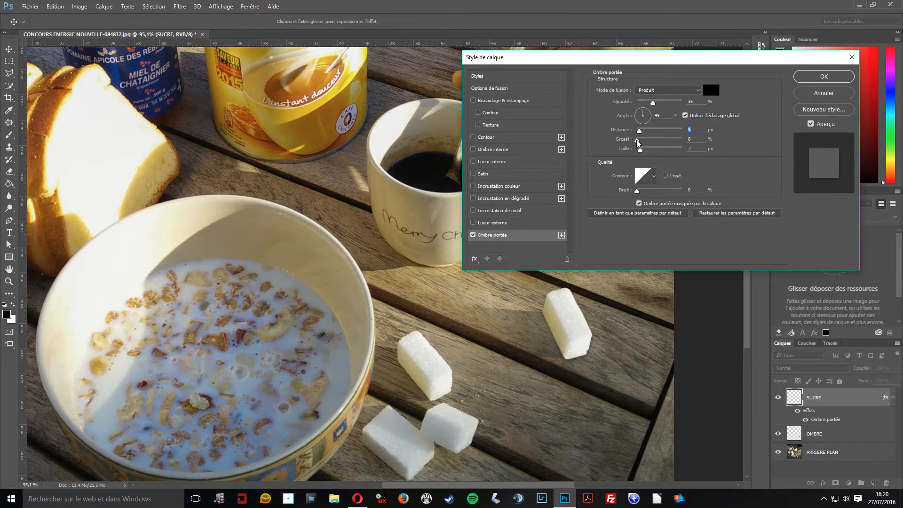
{"action": "mouse_move", "coordinate": [637, 141]}
{"action": "left_mouse_down"}
{"action": "mouse_move", "coordinate": [677, 143]}
{"action": "mouse_move", "coordinate": [639, 148]}
{"action": "mouse_move", "coordinate": [668, 153]}
{"action": "mouse_move", "coordinate": [640, 151]}
{"action": "left_mouse_up"}
Compare the sugar copy with and without the effect, readjust the drop shadow's angle, and accept the layer style.
{"action": "left_click", "coordinate": [810, 125]}
{"action": "left_click", "coordinate": [810, 125]}
{"action": "left_click", "coordinate": [810, 125]}
{"action": "left_click", "coordinate": [810, 124]}
{"action": "left_click_drag", "start_coordinate": [644, 112], "coordinate": [654, 113]}
{"action": "left_click_drag", "start_coordinate": [650, 115], "coordinate": [647, 113]}
{"action": "left_click", "coordinate": [810, 124]}
{"action": "left_click", "coordinate": [810, 125]}
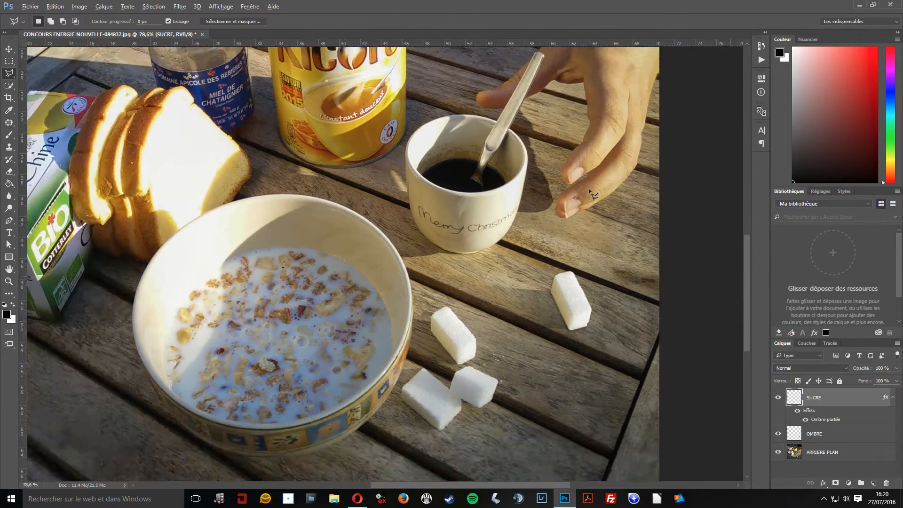
{"action": "scroll", "coordinate": [588, 188], "scroll_direction": "down", "scroll_amount": 5}
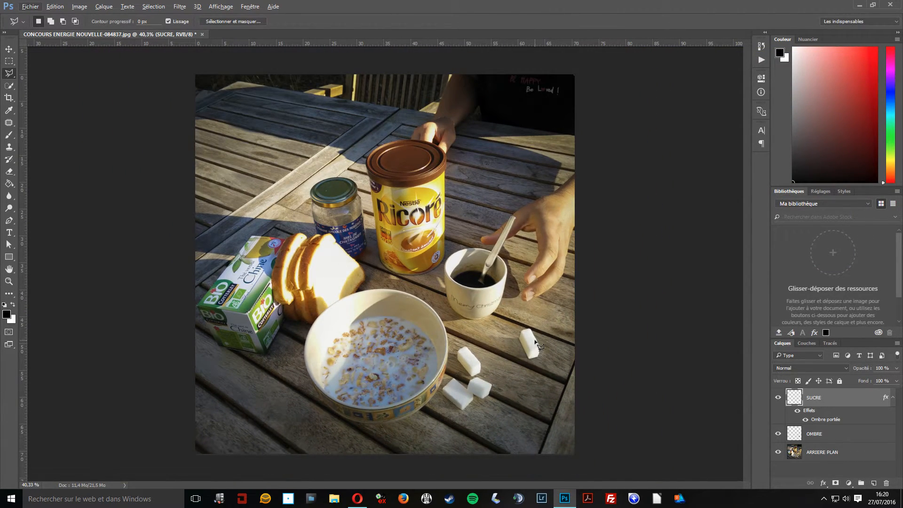
{"action": "scroll", "coordinate": [531, 345], "scroll_direction": "up", "scroll_amount": 3}
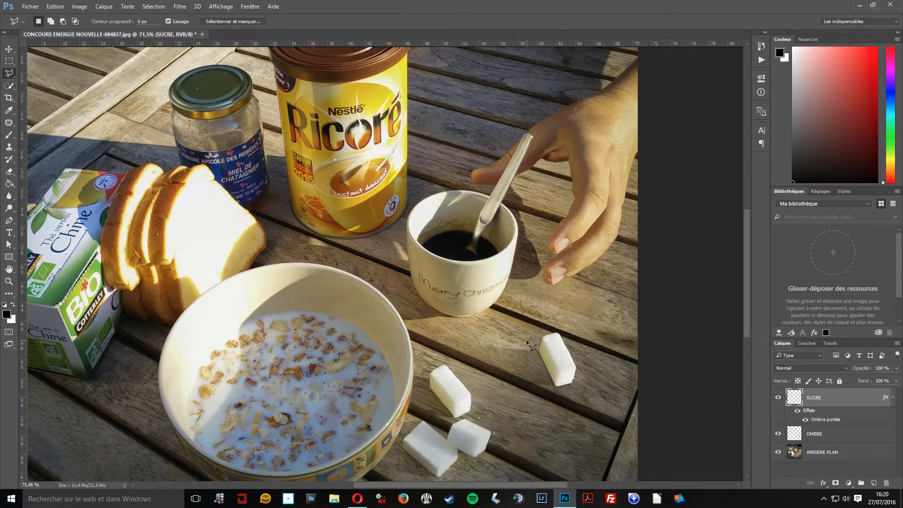
{"action": "scroll", "coordinate": [532, 346], "scroll_direction": "down", "scroll_amount": 3}
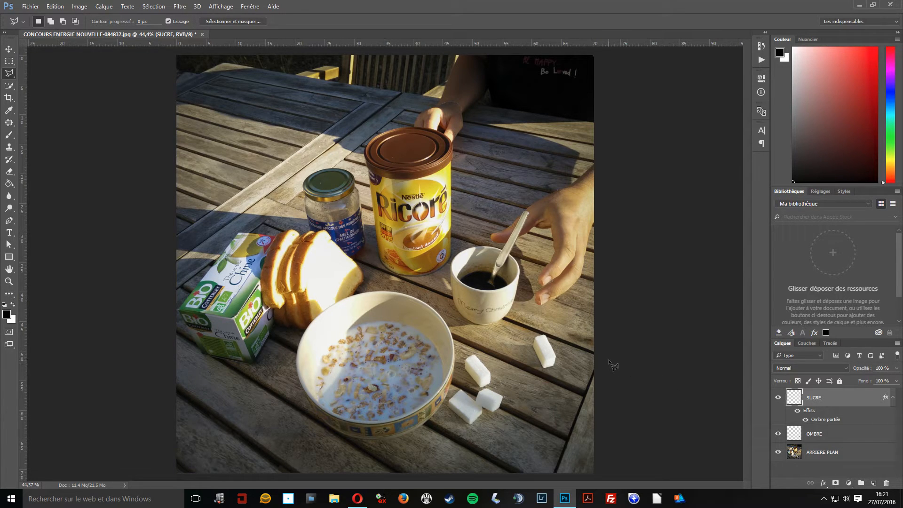
{"action": "scroll", "coordinate": [608, 359], "scroll_direction": "up", "scroll_amount": 2}
{"action": "scroll", "coordinate": [608, 359], "scroll_direction": "up", "scroll_amount": 2}
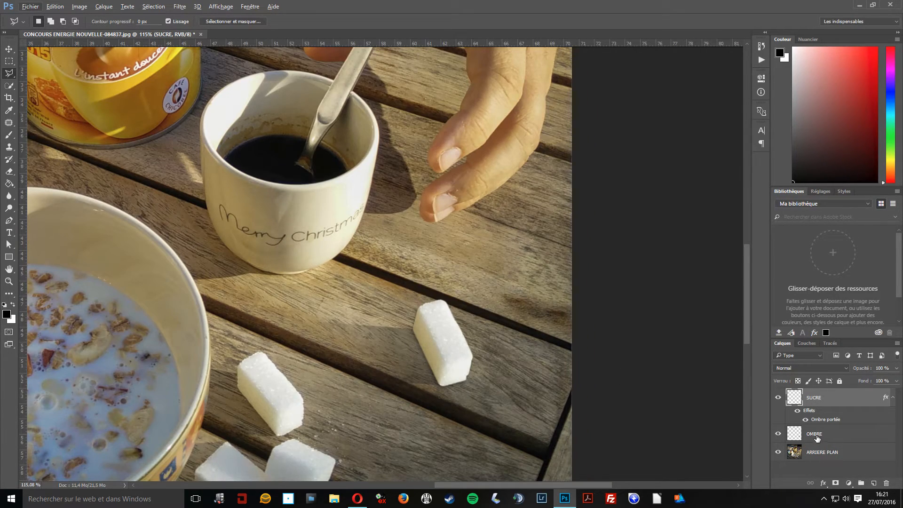
Place the OMBRE layer above the SUCRE layer, and move SUCRE back to the top of the stack.
{"action": "left_click_drag", "start_coordinate": [817, 437], "coordinate": [806, 390]}
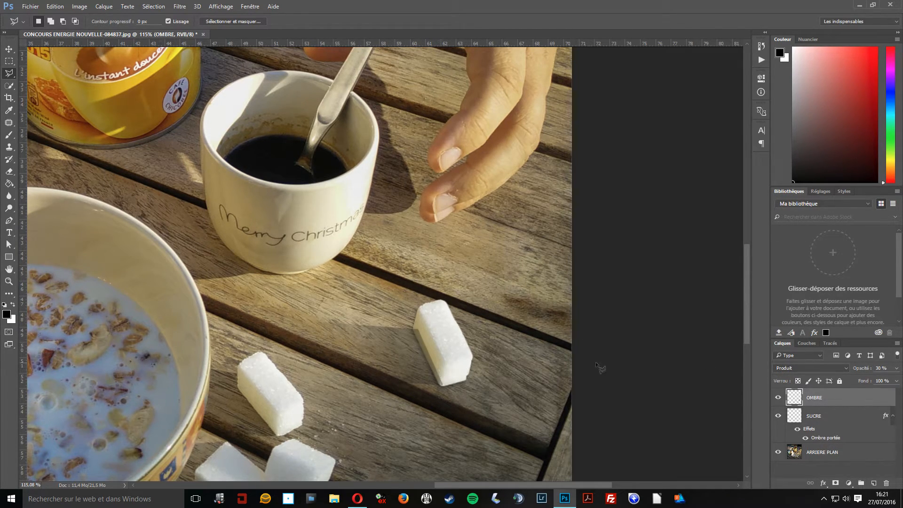
{"action": "left_click_drag", "start_coordinate": [806, 420], "coordinate": [810, 393]}
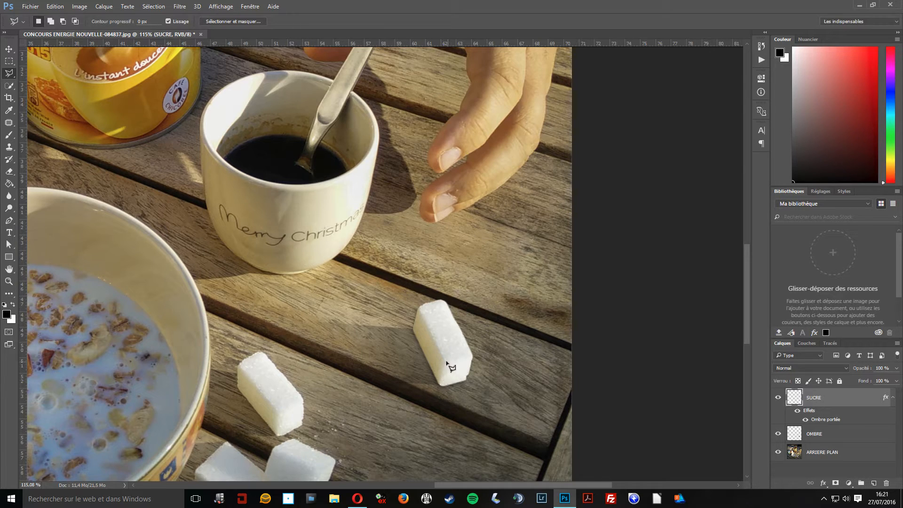
{"action": "scroll", "coordinate": [452, 358], "scroll_direction": "down", "scroll_amount": 5}
{"action": "scroll", "coordinate": [452, 357], "scroll_direction": "down", "scroll_amount": 2}
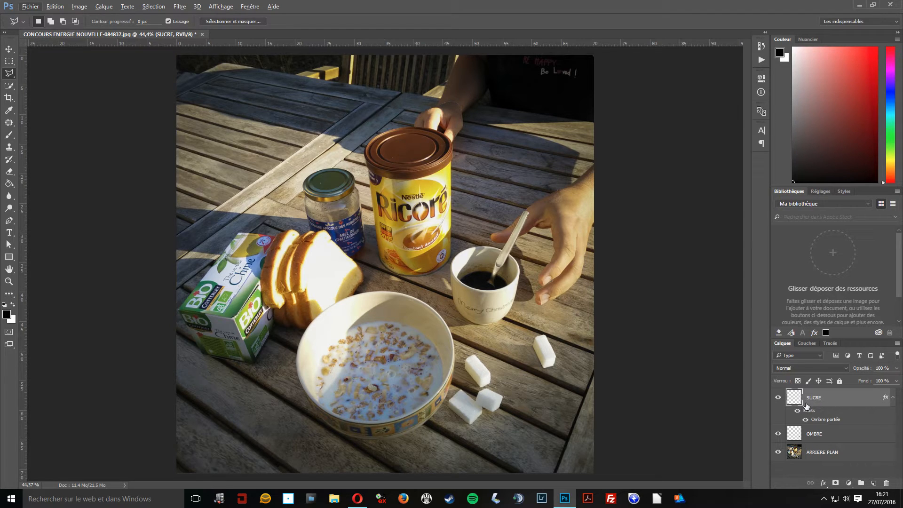
Try the Produit, Superposition and Incrustation blend modes on the SUCRE layer, and restore Normal.
{"action": "left_click", "coordinate": [789, 368]}
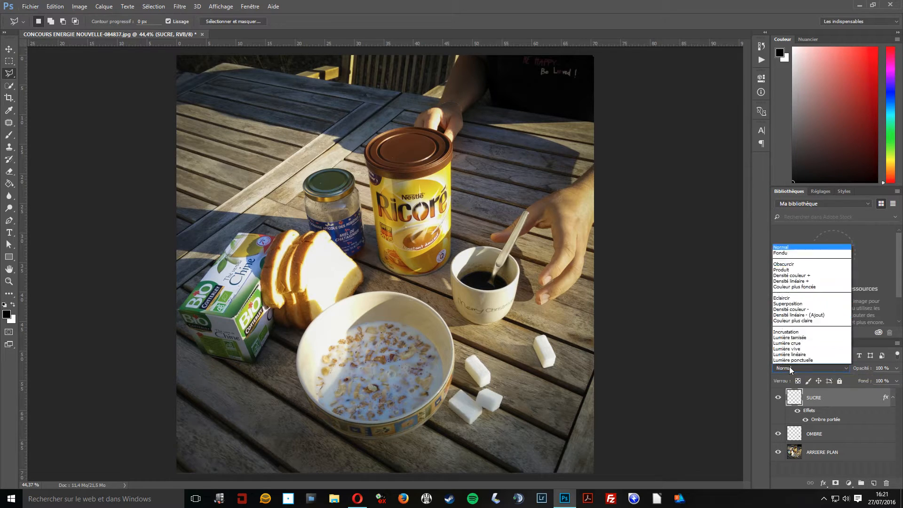
{"action": "left_click", "coordinate": [792, 208]}
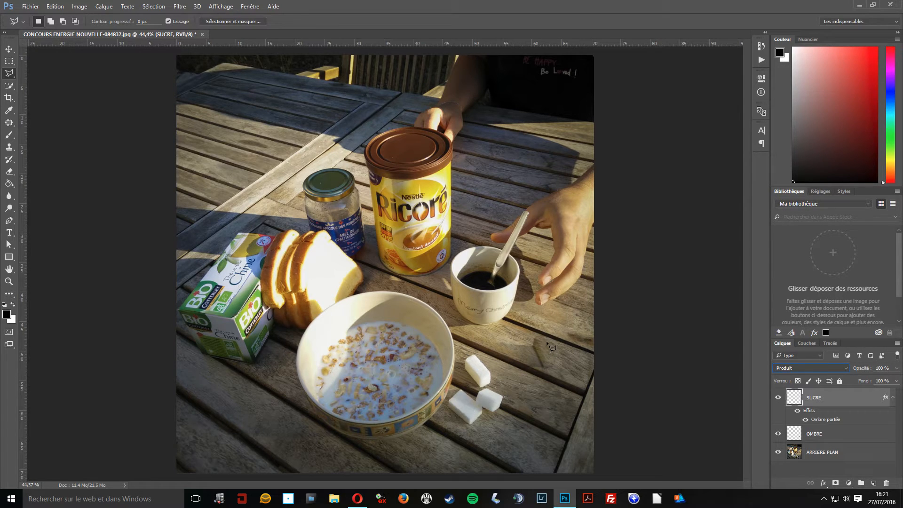
{"action": "left_click", "coordinate": [792, 369]}
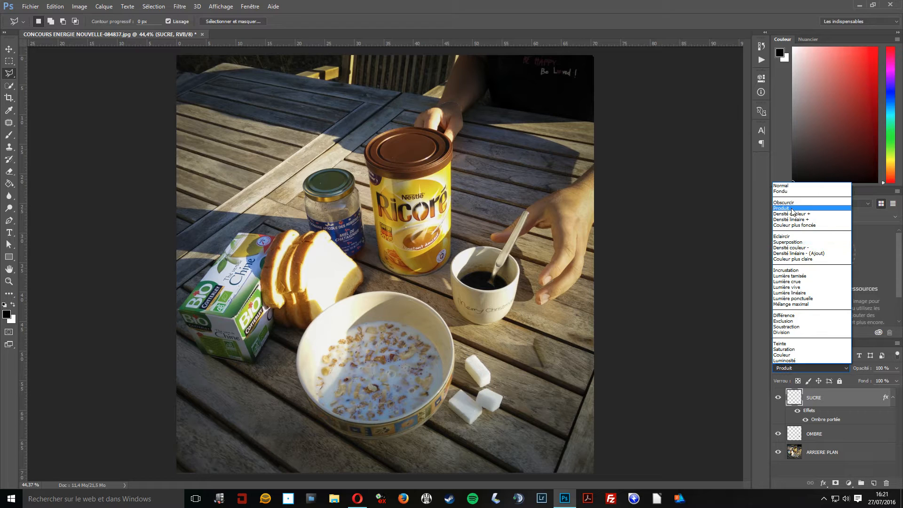
{"action": "left_click", "coordinate": [794, 243]}
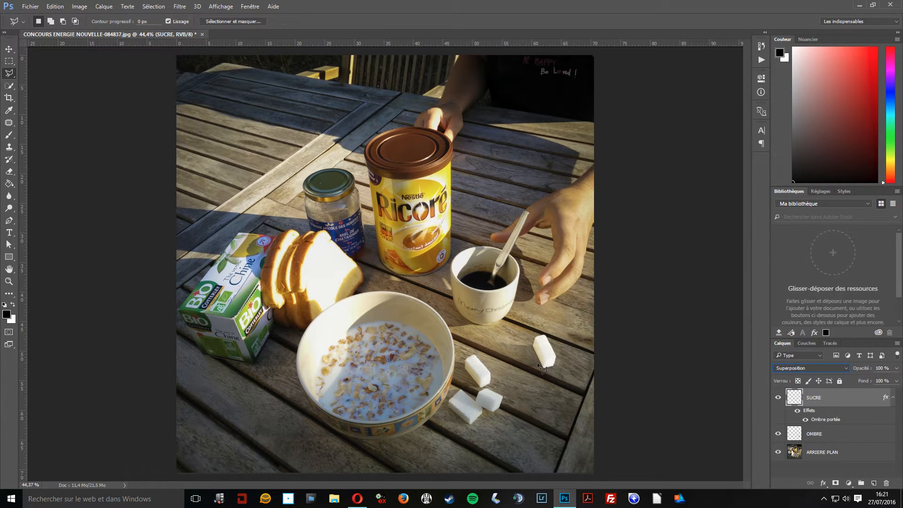
{"action": "left_click", "coordinate": [792, 365]}
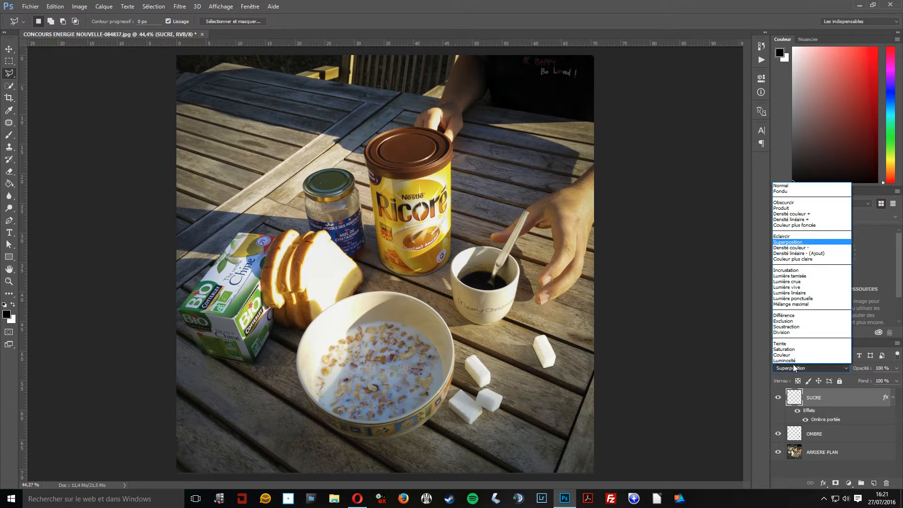
{"action": "left_click", "coordinate": [793, 271]}
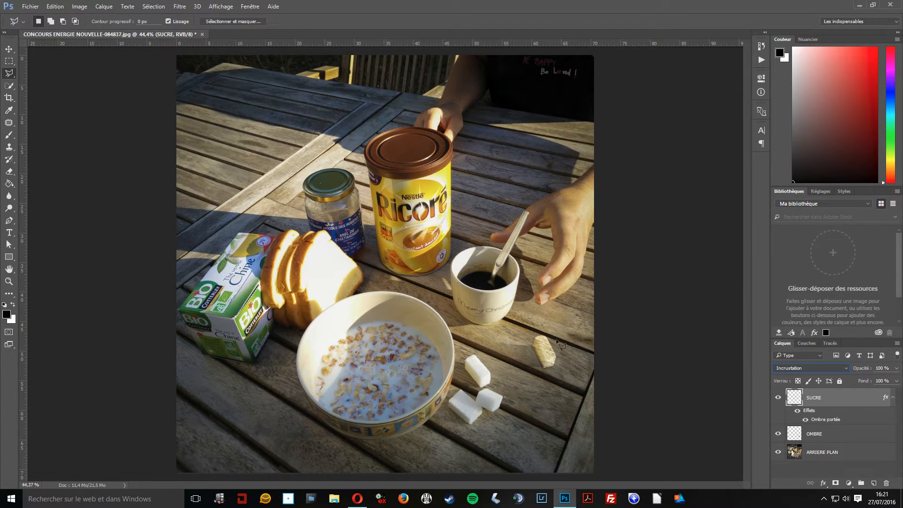
{"action": "left_click", "coordinate": [795, 370]}
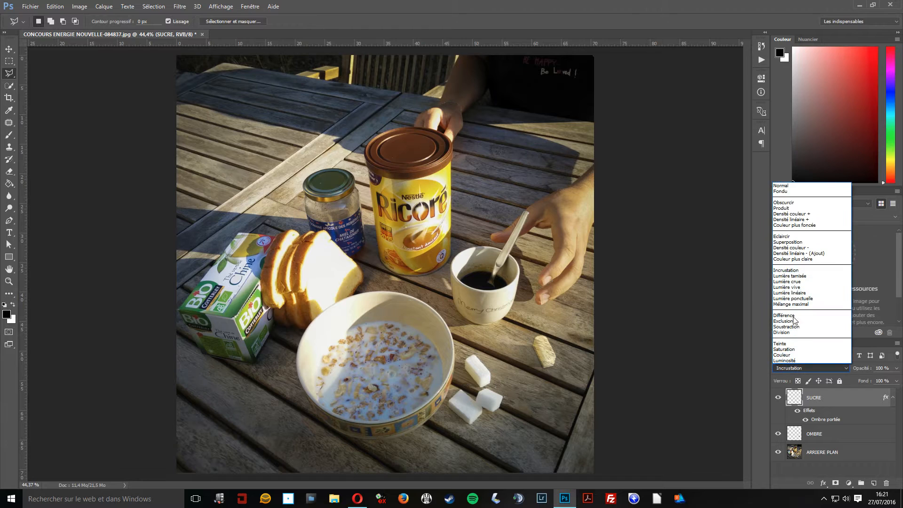
{"action": "left_click", "coordinate": [785, 185]}
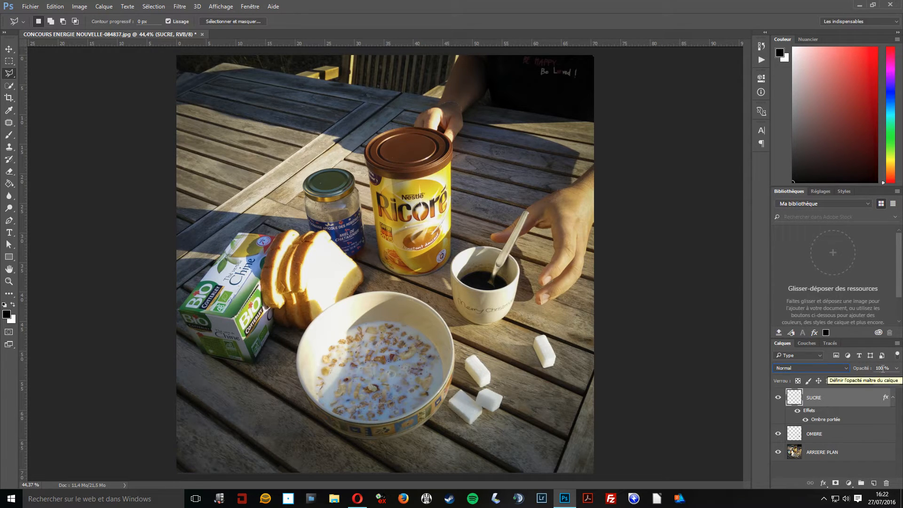
Lock the SUCRE layer completely and select the OMBRE layer.
{"action": "left_click", "coordinate": [798, 383]}
{"action": "left_click", "coordinate": [839, 382]}
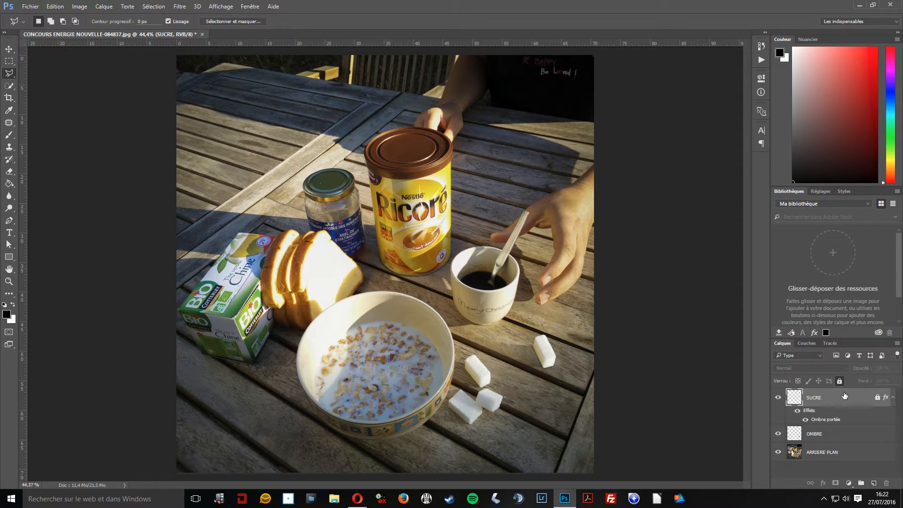
{"action": "left_click", "coordinate": [830, 436]}
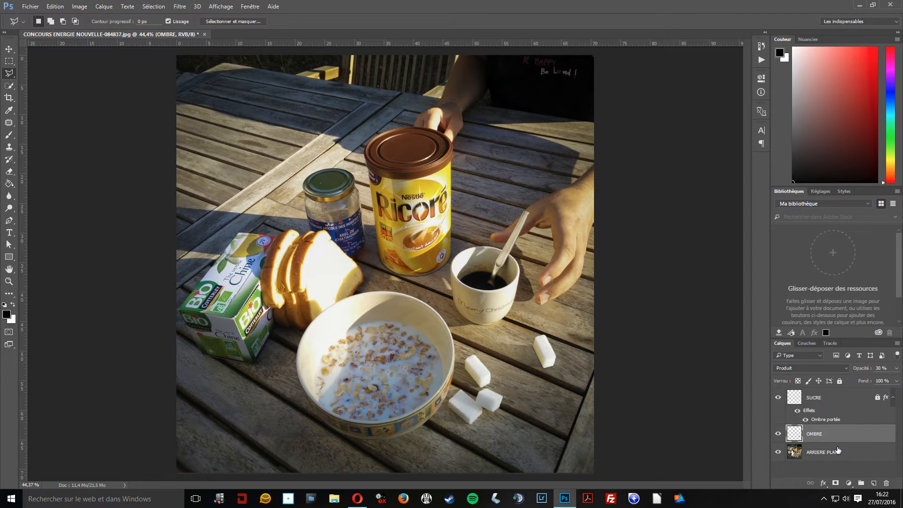
Browse the layer effects for the ARRIERE PLAN layer, preview a Contour effect on it, and cancel the layer style.
{"action": "left_click", "coordinate": [851, 460]}
{"action": "left_click", "coordinate": [824, 483]}
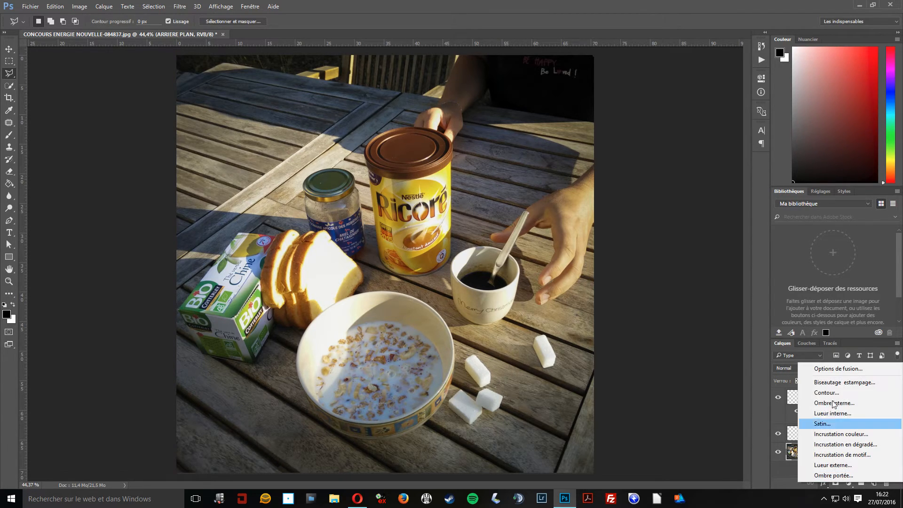
{"action": "left_click", "coordinate": [823, 484]}
{"action": "left_click", "coordinate": [824, 484]}
{"action": "left_click", "coordinate": [824, 484]}
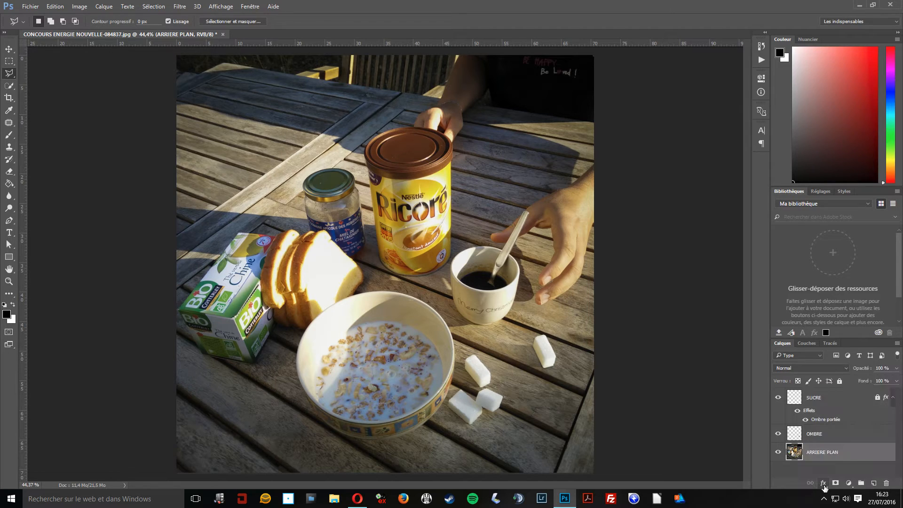
{"action": "double_click", "coordinate": [877, 451]}
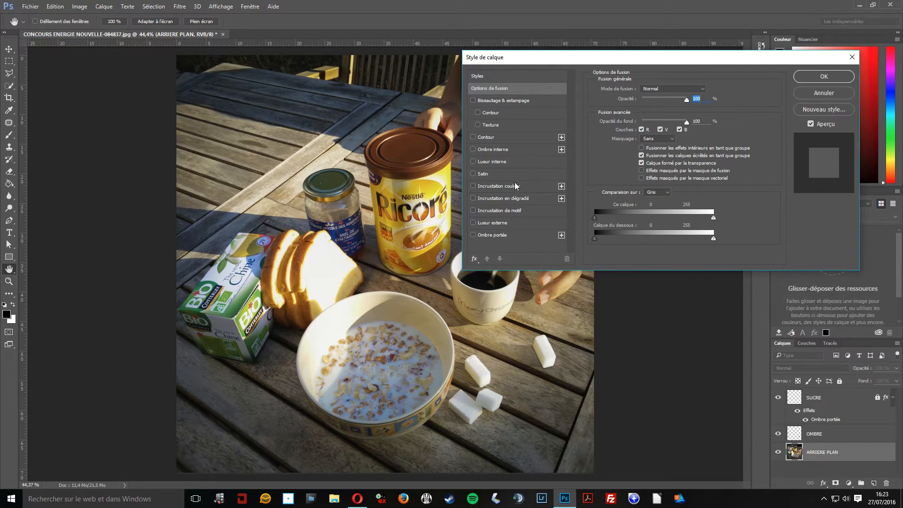
{"action": "left_click", "coordinate": [485, 137]}
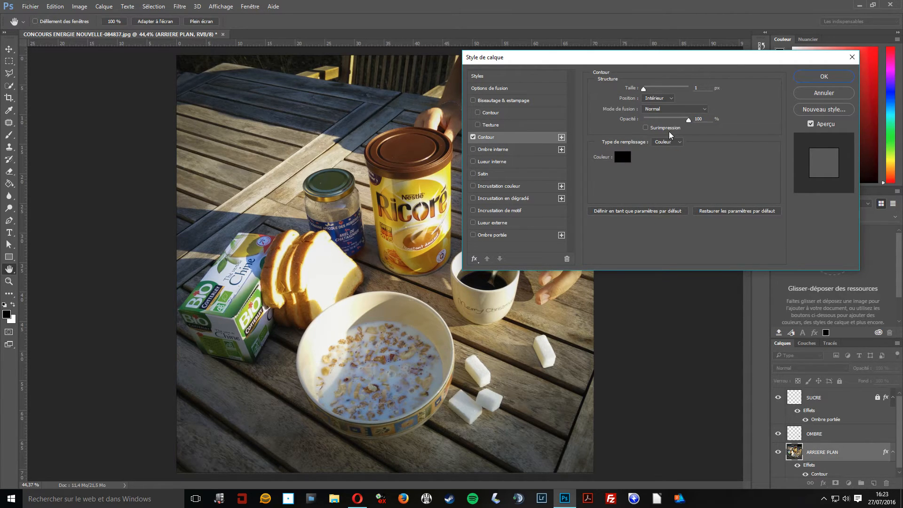
{"action": "left_click", "coordinate": [821, 94]}
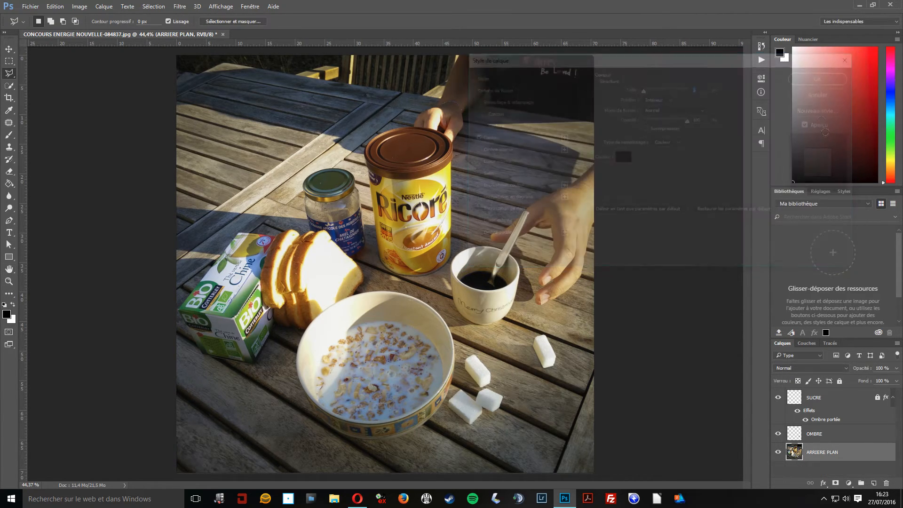
Try to open the locked SUCRE layer's style options, dismiss the error, and unlock the layer.
{"action": "left_click", "coordinate": [844, 396]}
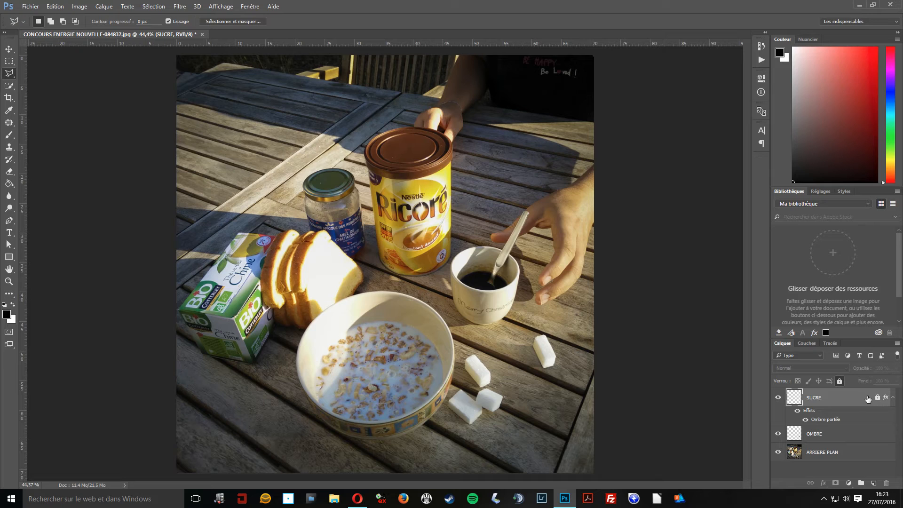
{"action": "double_click", "coordinate": [883, 398]}
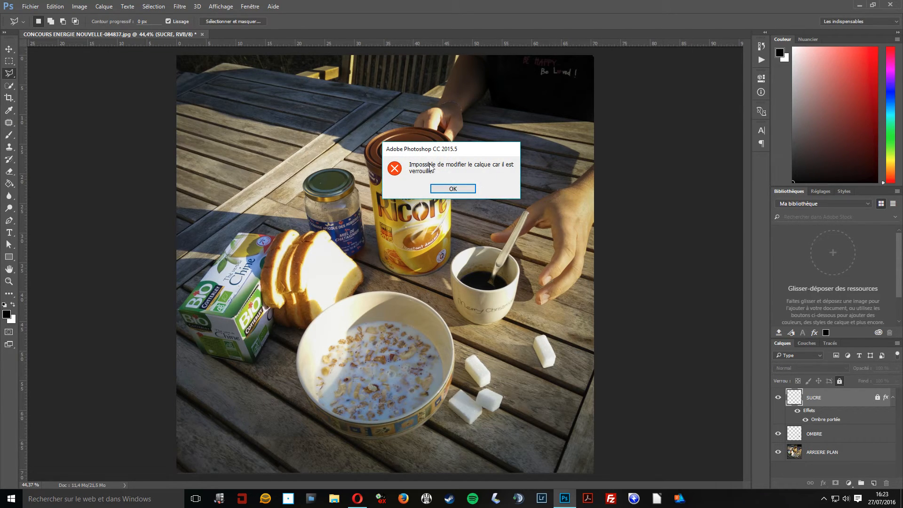
{"action": "left_click", "coordinate": [462, 188]}
{"action": "left_click", "coordinate": [839, 381]}
{"action": "left_click", "coordinate": [797, 381]}
Preview a Contour effect on the SUCRE layer with a size of 9 px and the red colour e41818.
{"action": "double_click", "coordinate": [886, 397]}
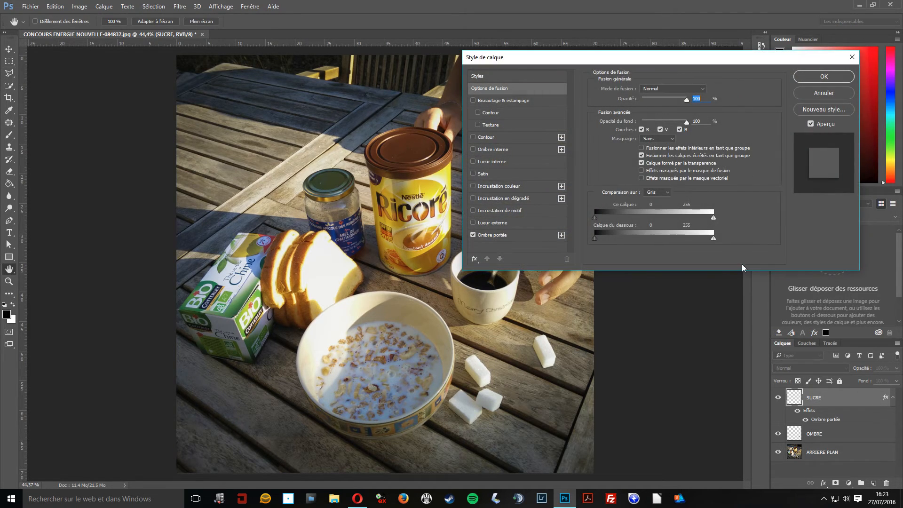
{"action": "left_click", "coordinate": [485, 137]}
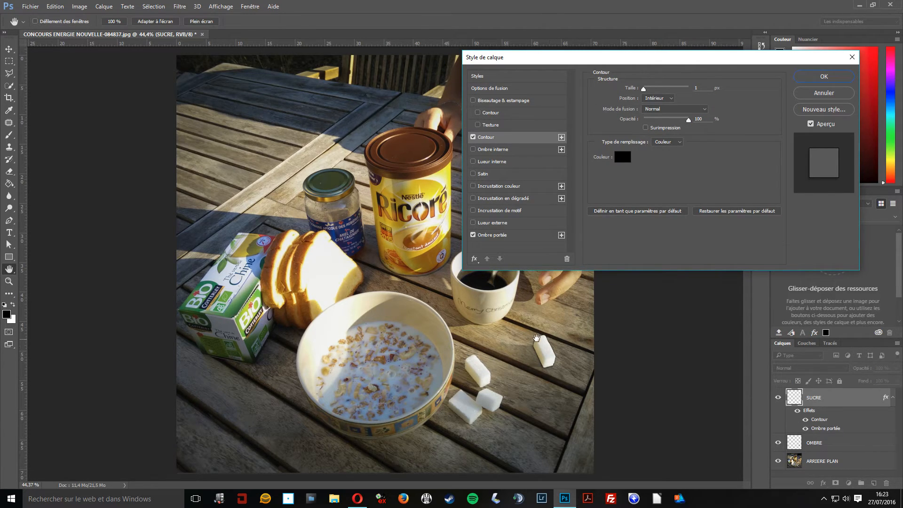
{"action": "left_click", "coordinate": [644, 89]}
{"action": "left_click_drag", "start_coordinate": [644, 89], "coordinate": [648, 91]}
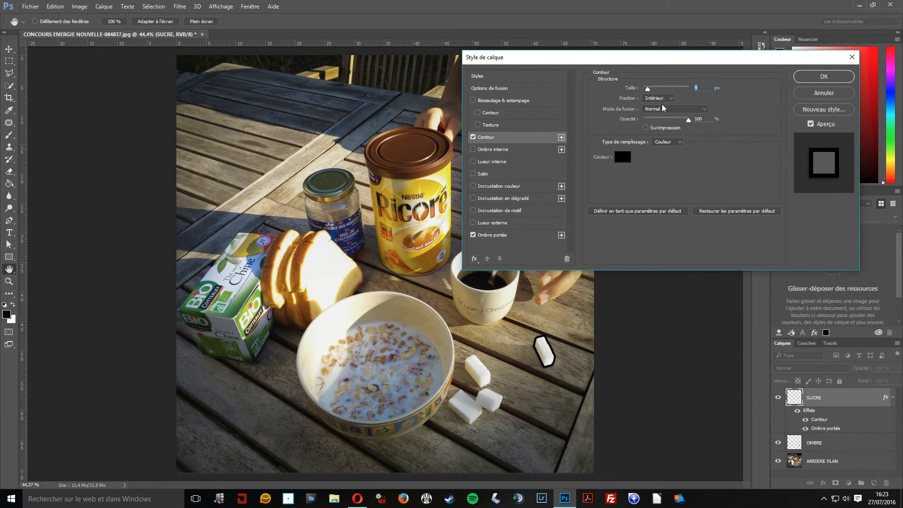
{"action": "left_click", "coordinate": [622, 157]}
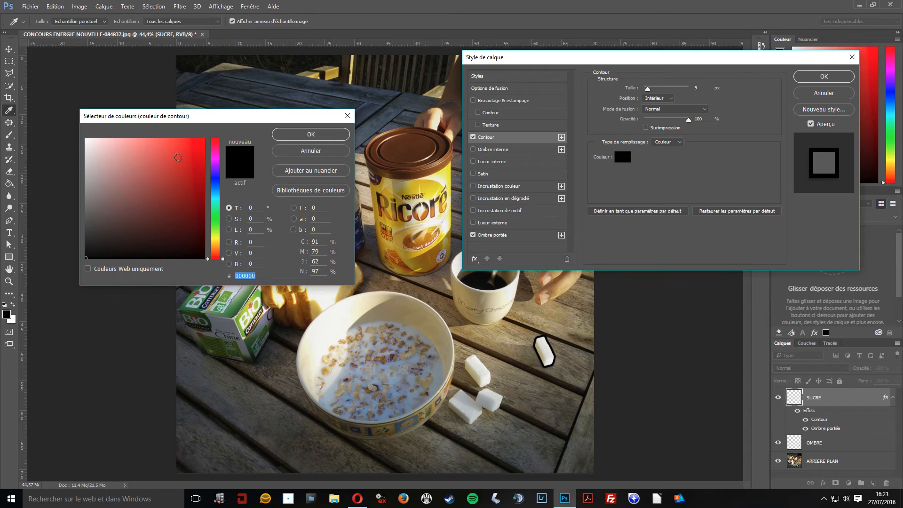
{"action": "left_click", "coordinate": [192, 150]}
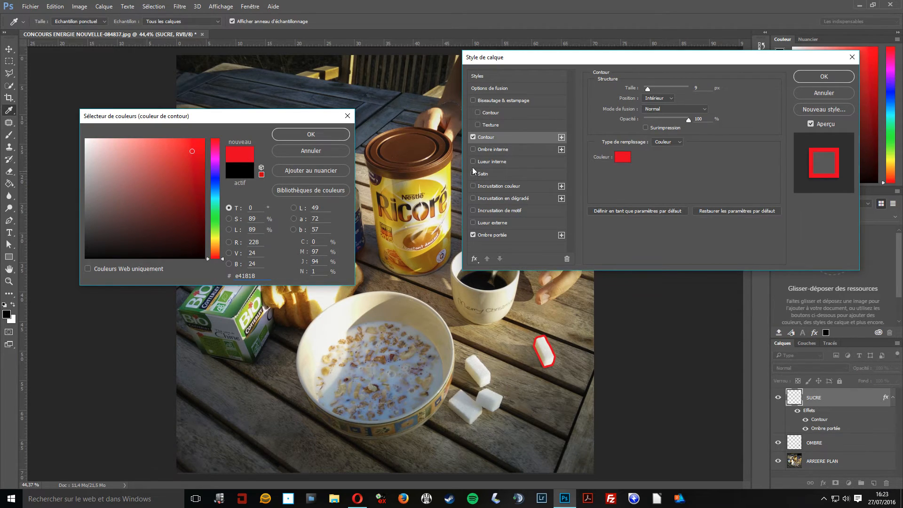
{"action": "left_click", "coordinate": [651, 180]}
{"action": "left_click", "coordinate": [341, 138]}
Try different positions for the SUCRE layer's Contour effect, ending on Centre, and cancel the layer style.
{"action": "left_click", "coordinate": [657, 98]}
{"action": "left_click", "coordinate": [658, 106]}
{"action": "left_click", "coordinate": [674, 97]}
{"action": "left_click", "coordinate": [657, 109]}
{"action": "left_click", "coordinate": [671, 98]}
{"action": "left_click", "coordinate": [664, 117]}
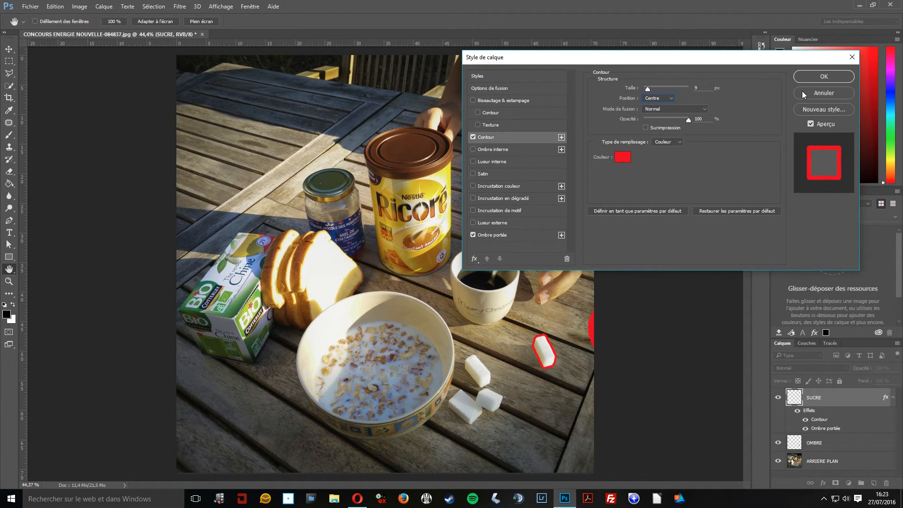
{"action": "left_click", "coordinate": [817, 92]}
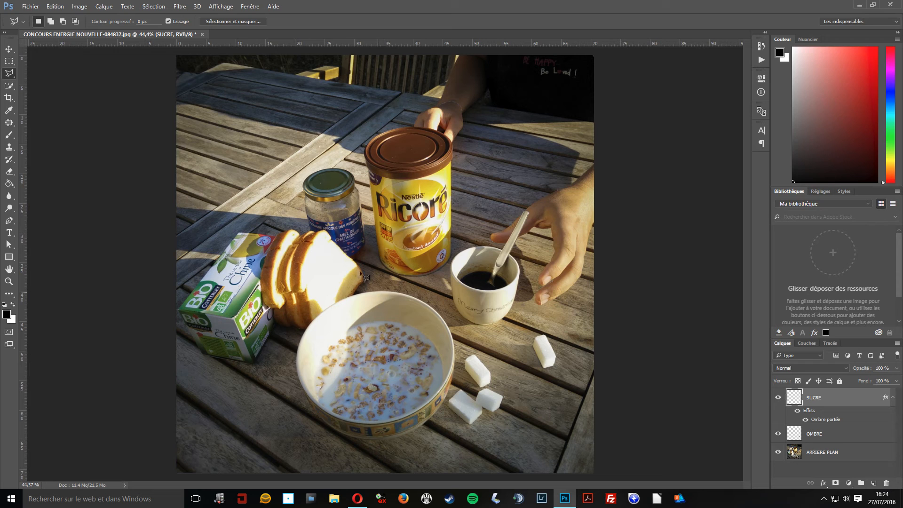
Start saving the image as CONCOURS ENERGIE NOUVELLE-084837.tif in TIFF format on the Bureau, and cancel at the TIFF options.
{"action": "left_click", "coordinate": [30, 6]}
{"action": "left_click", "coordinate": [64, 112]}
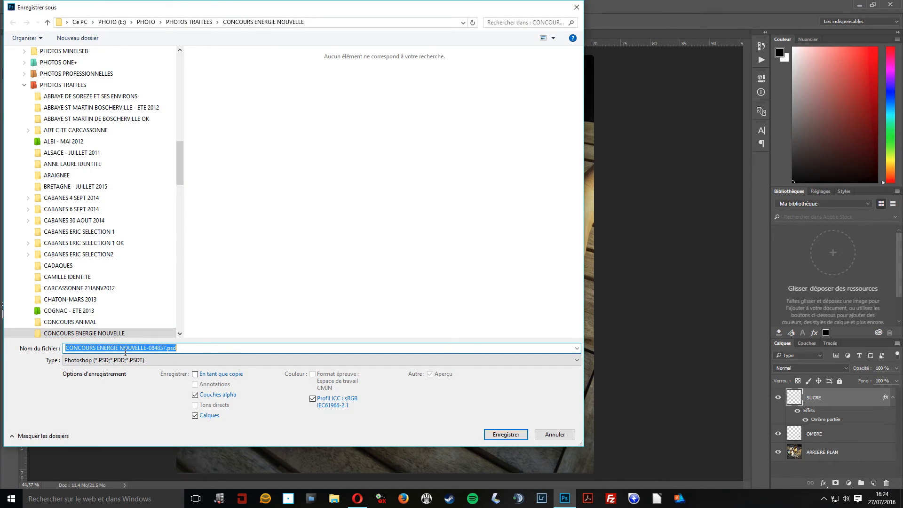
{"action": "left_click", "coordinate": [131, 361]}
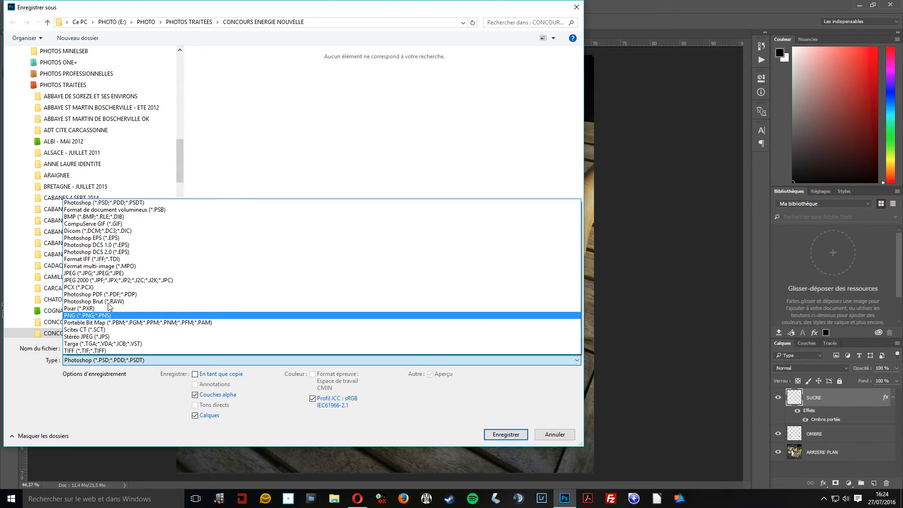
{"action": "left_click", "coordinate": [116, 352]}
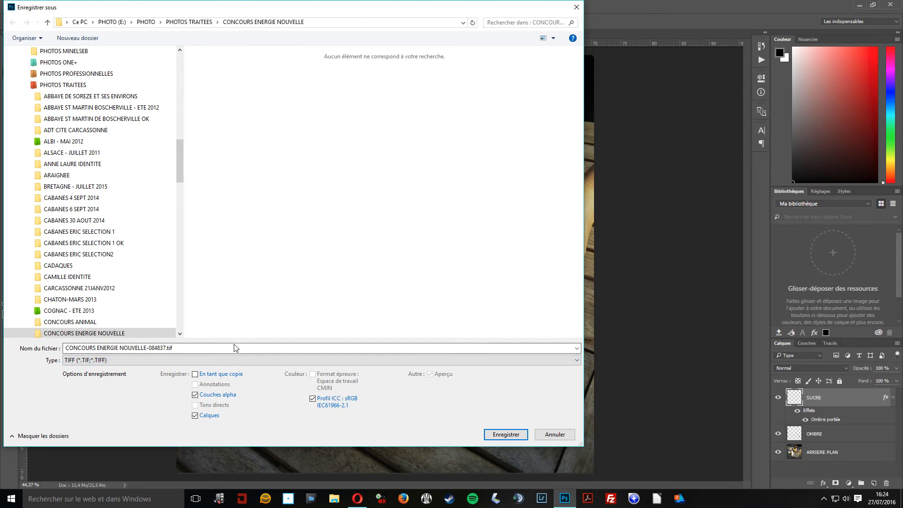
{"action": "left_click_drag", "start_coordinate": [180, 148], "coordinate": [179, 64]}
{"action": "left_click", "coordinate": [29, 71]}
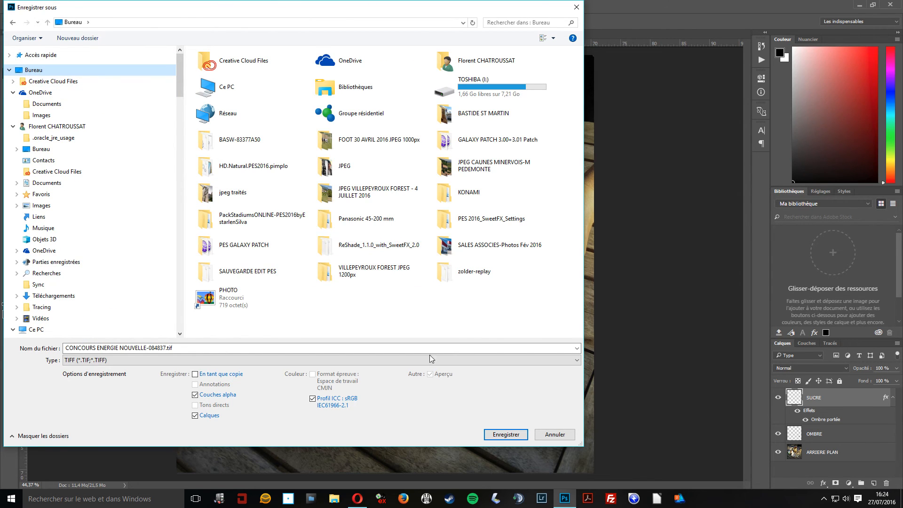
{"action": "left_click", "coordinate": [505, 434]}
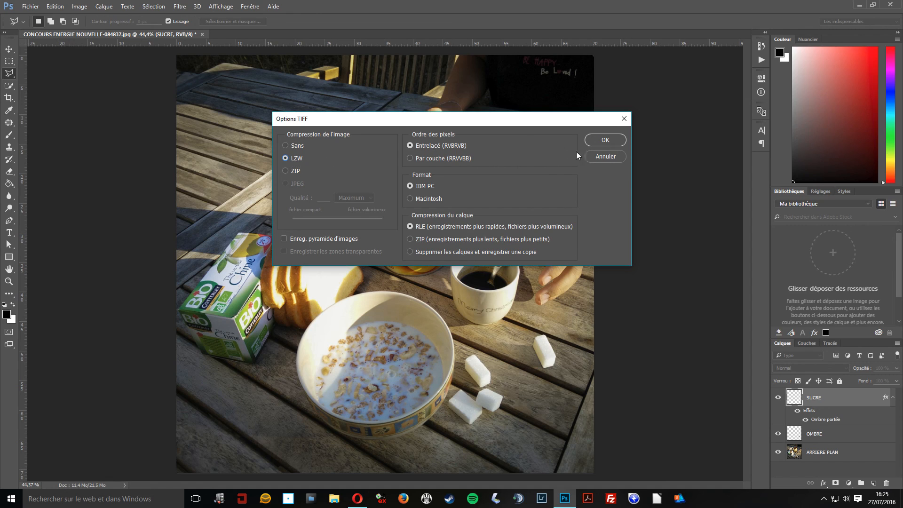
{"action": "left_click", "coordinate": [608, 157]}
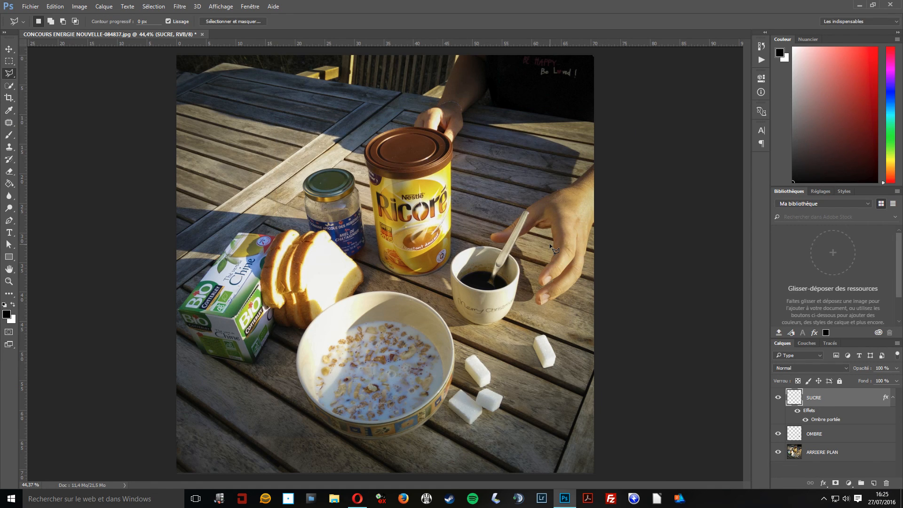